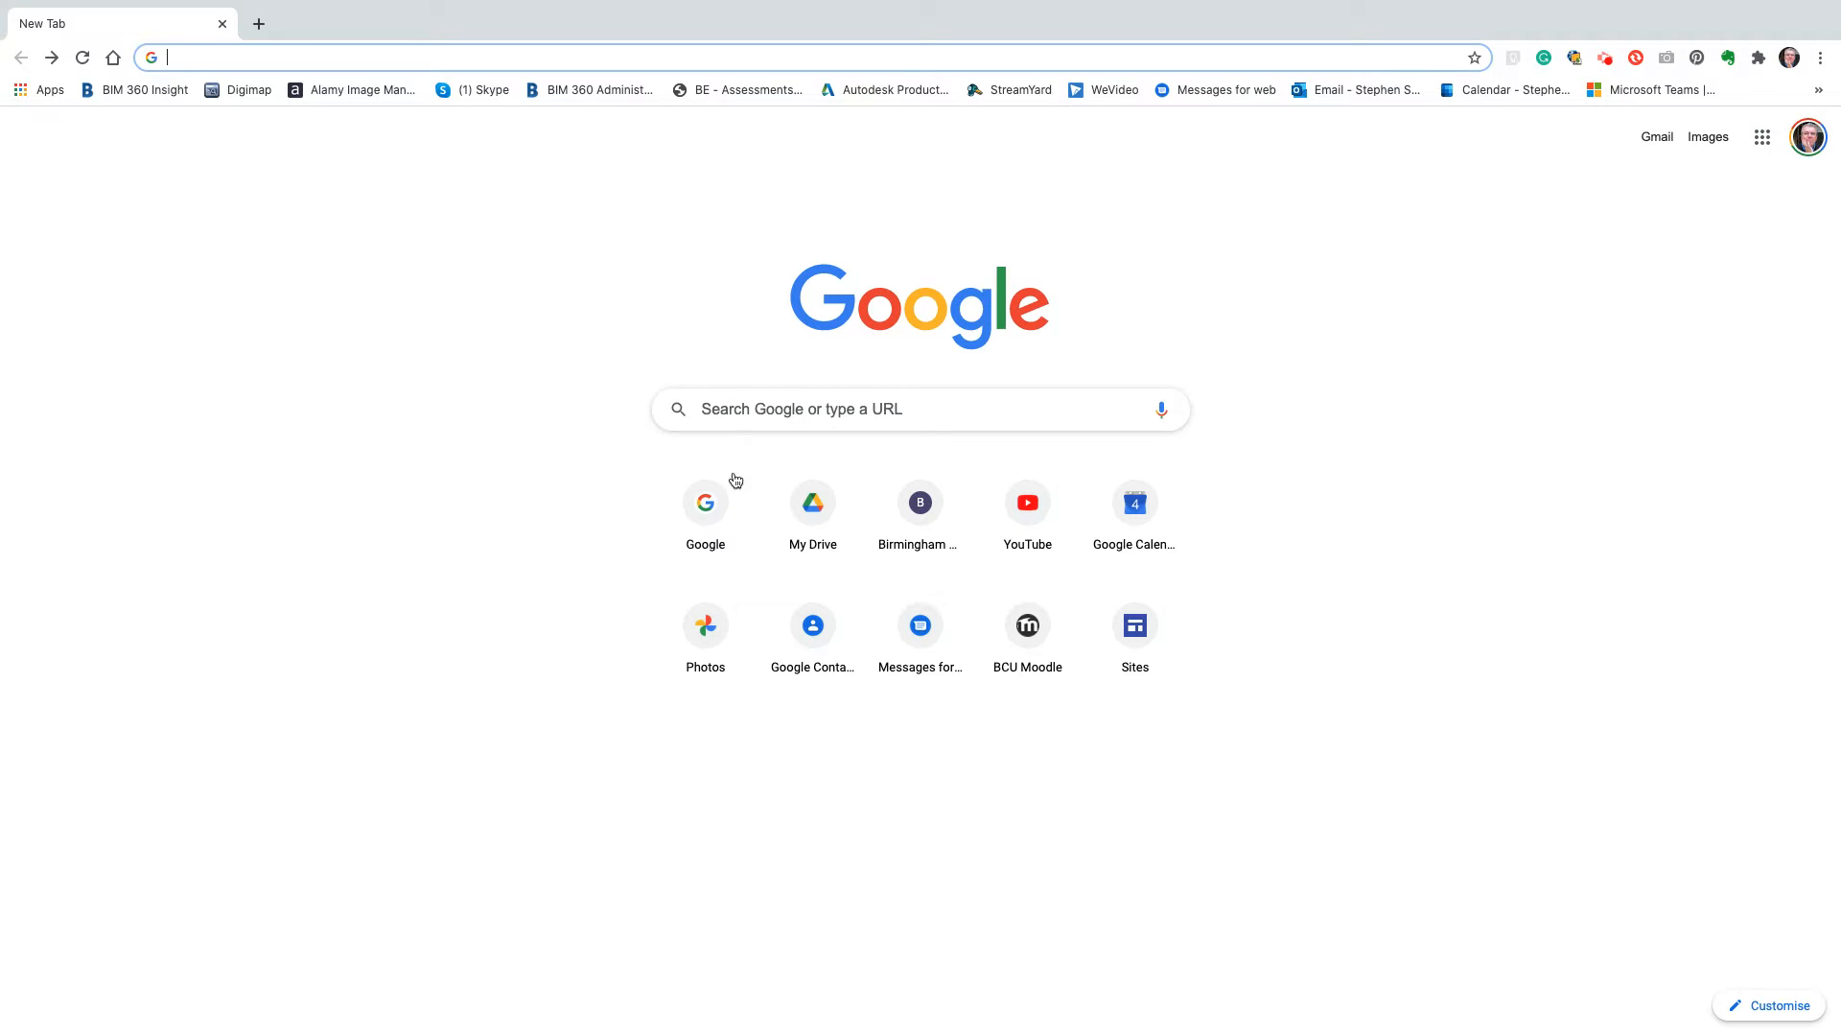
Go to Google Drive and open the "Web sites" folder in My Drive
left_click(816, 503)
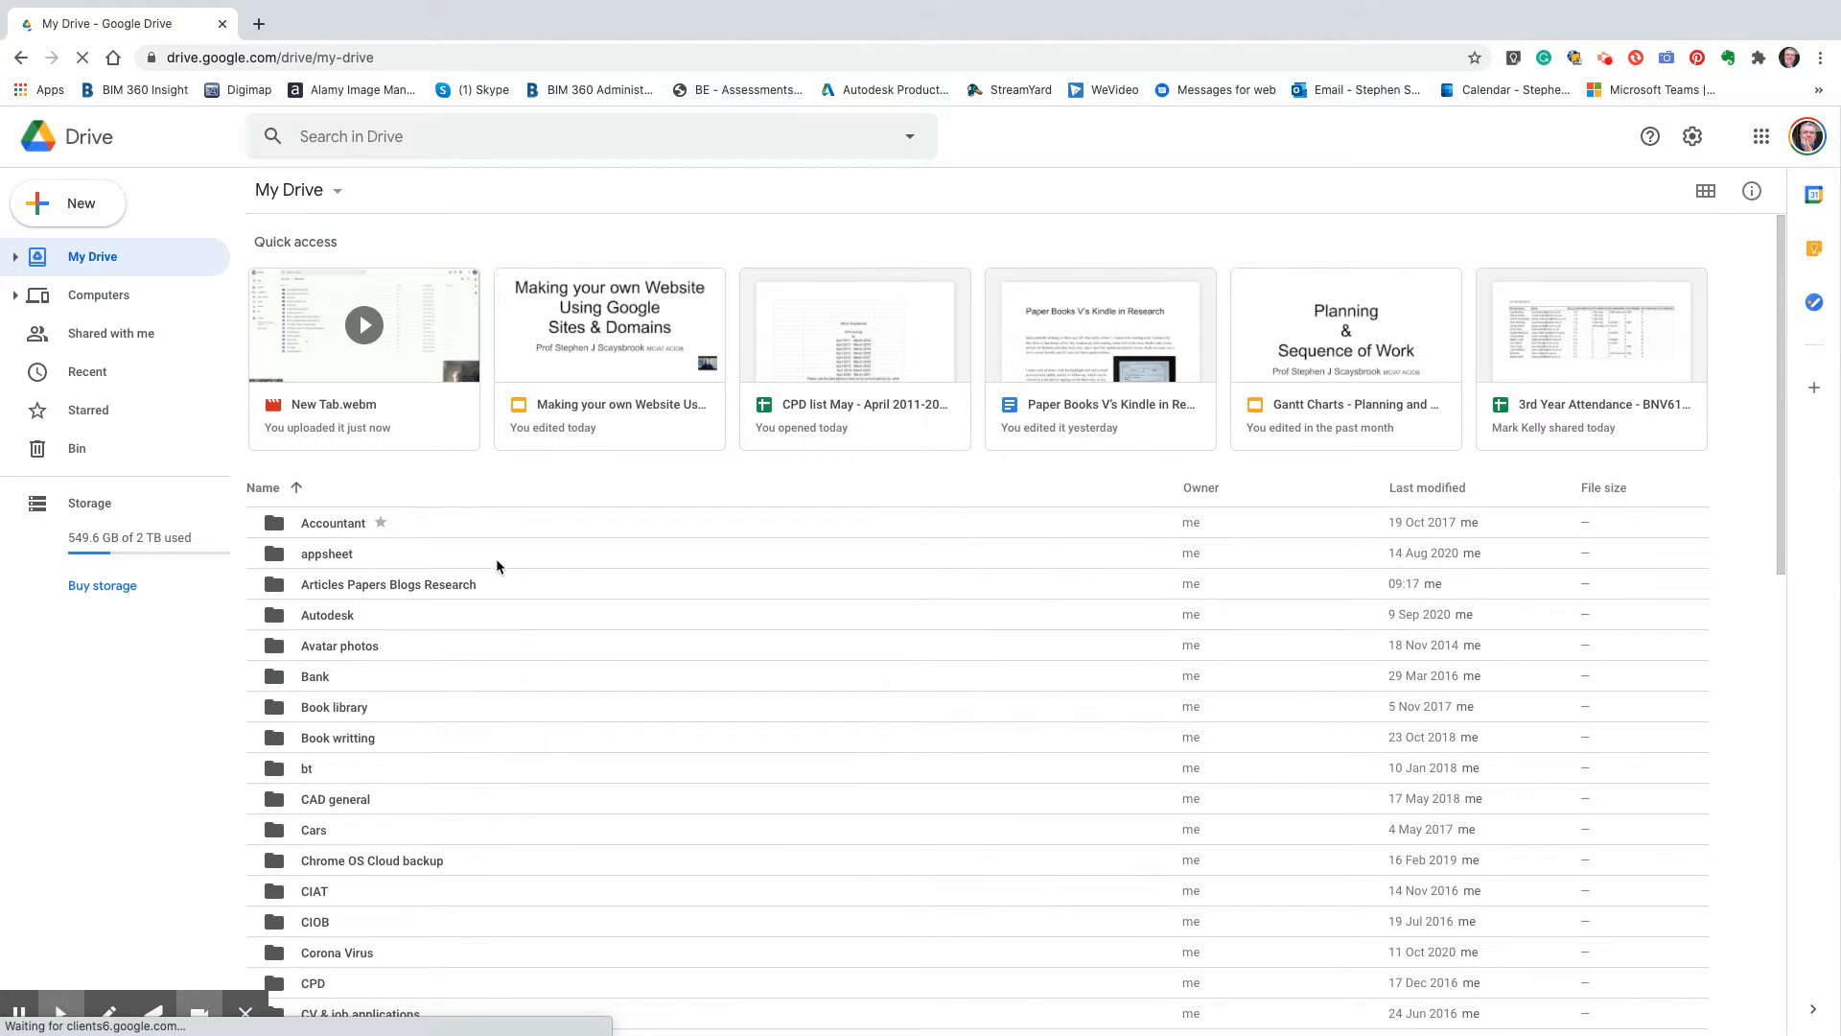
scroll(513, 572, "down", 7)
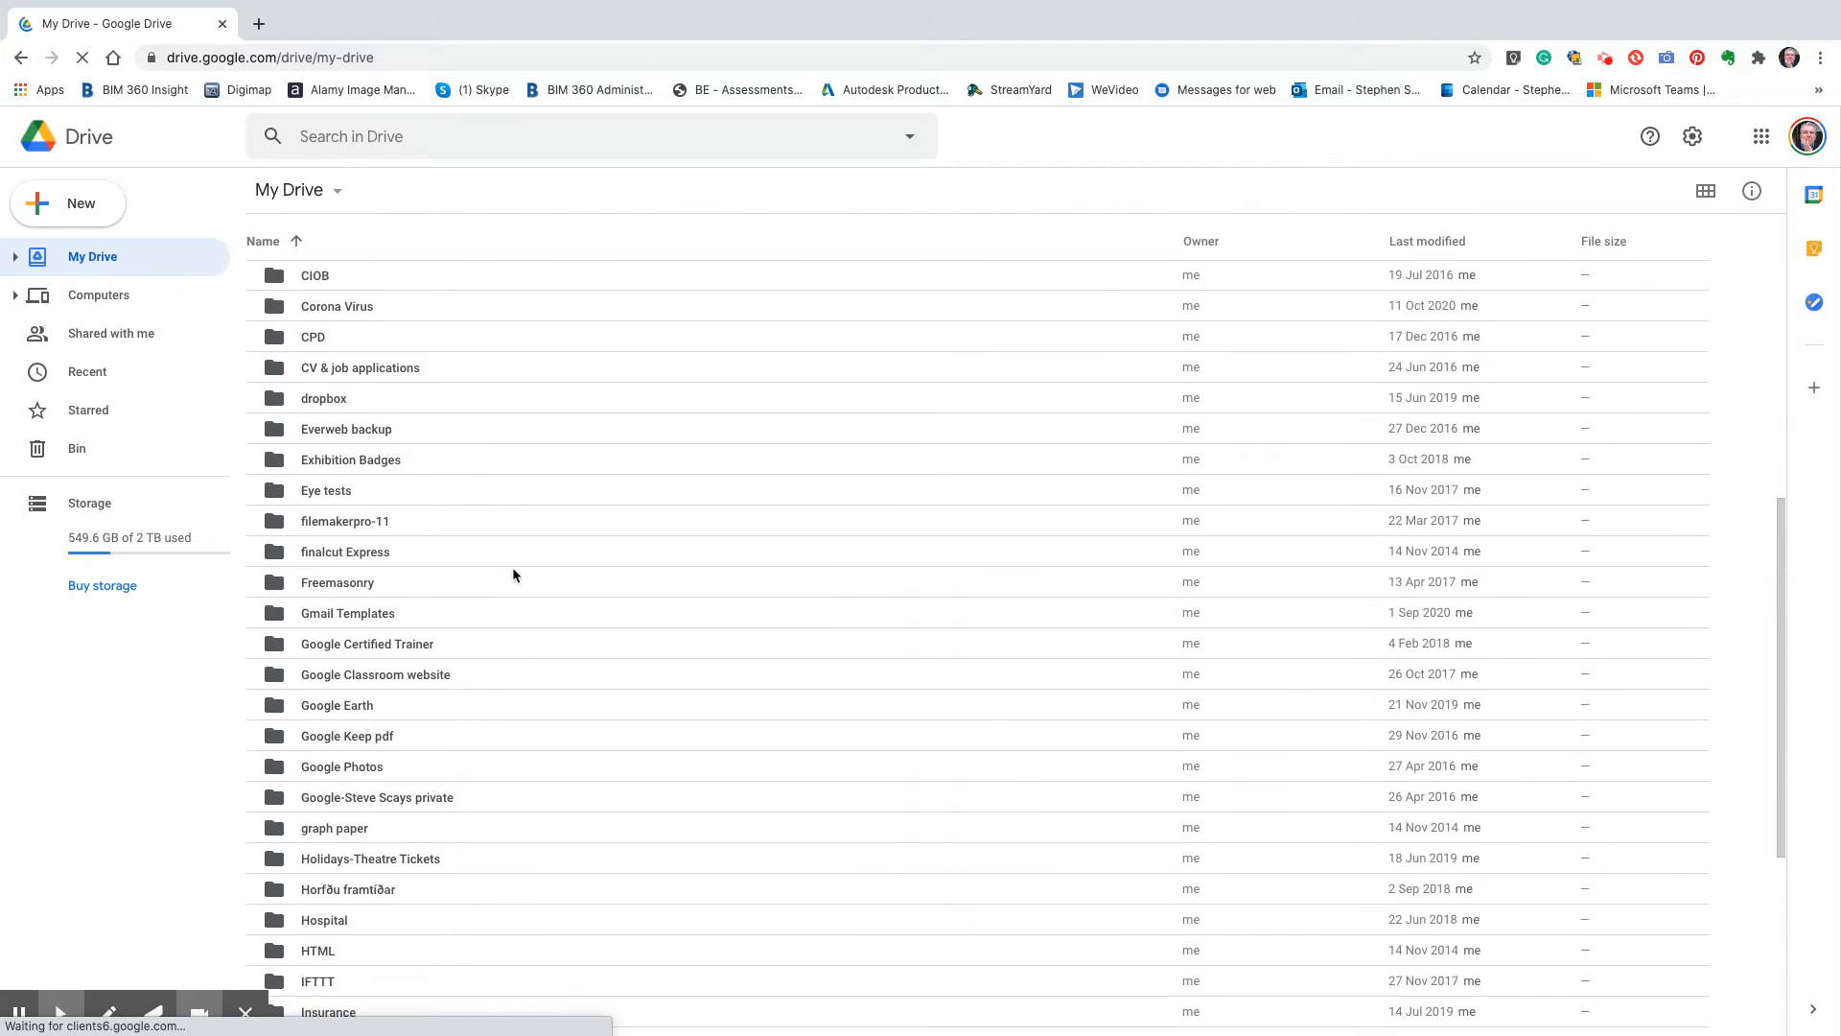
scroll(513, 574, "down", 3)
scroll(513, 575, "down", 6)
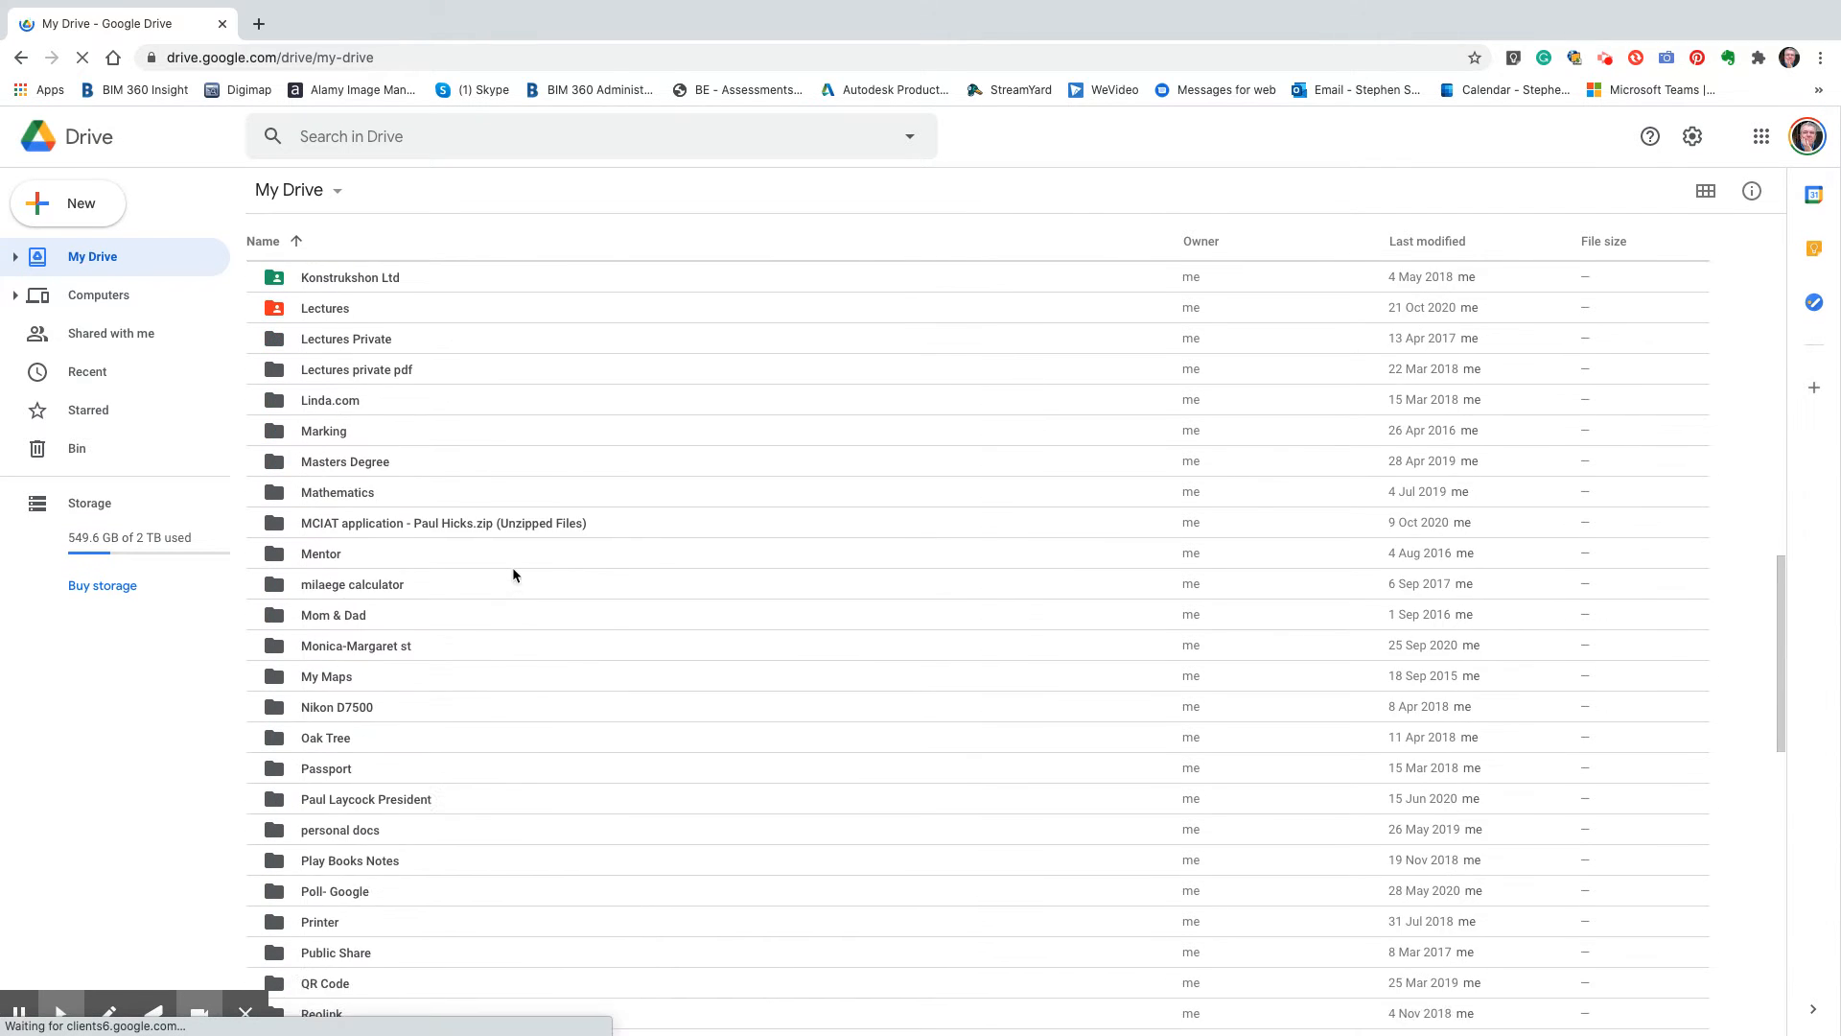
scroll(513, 574, "down", 2)
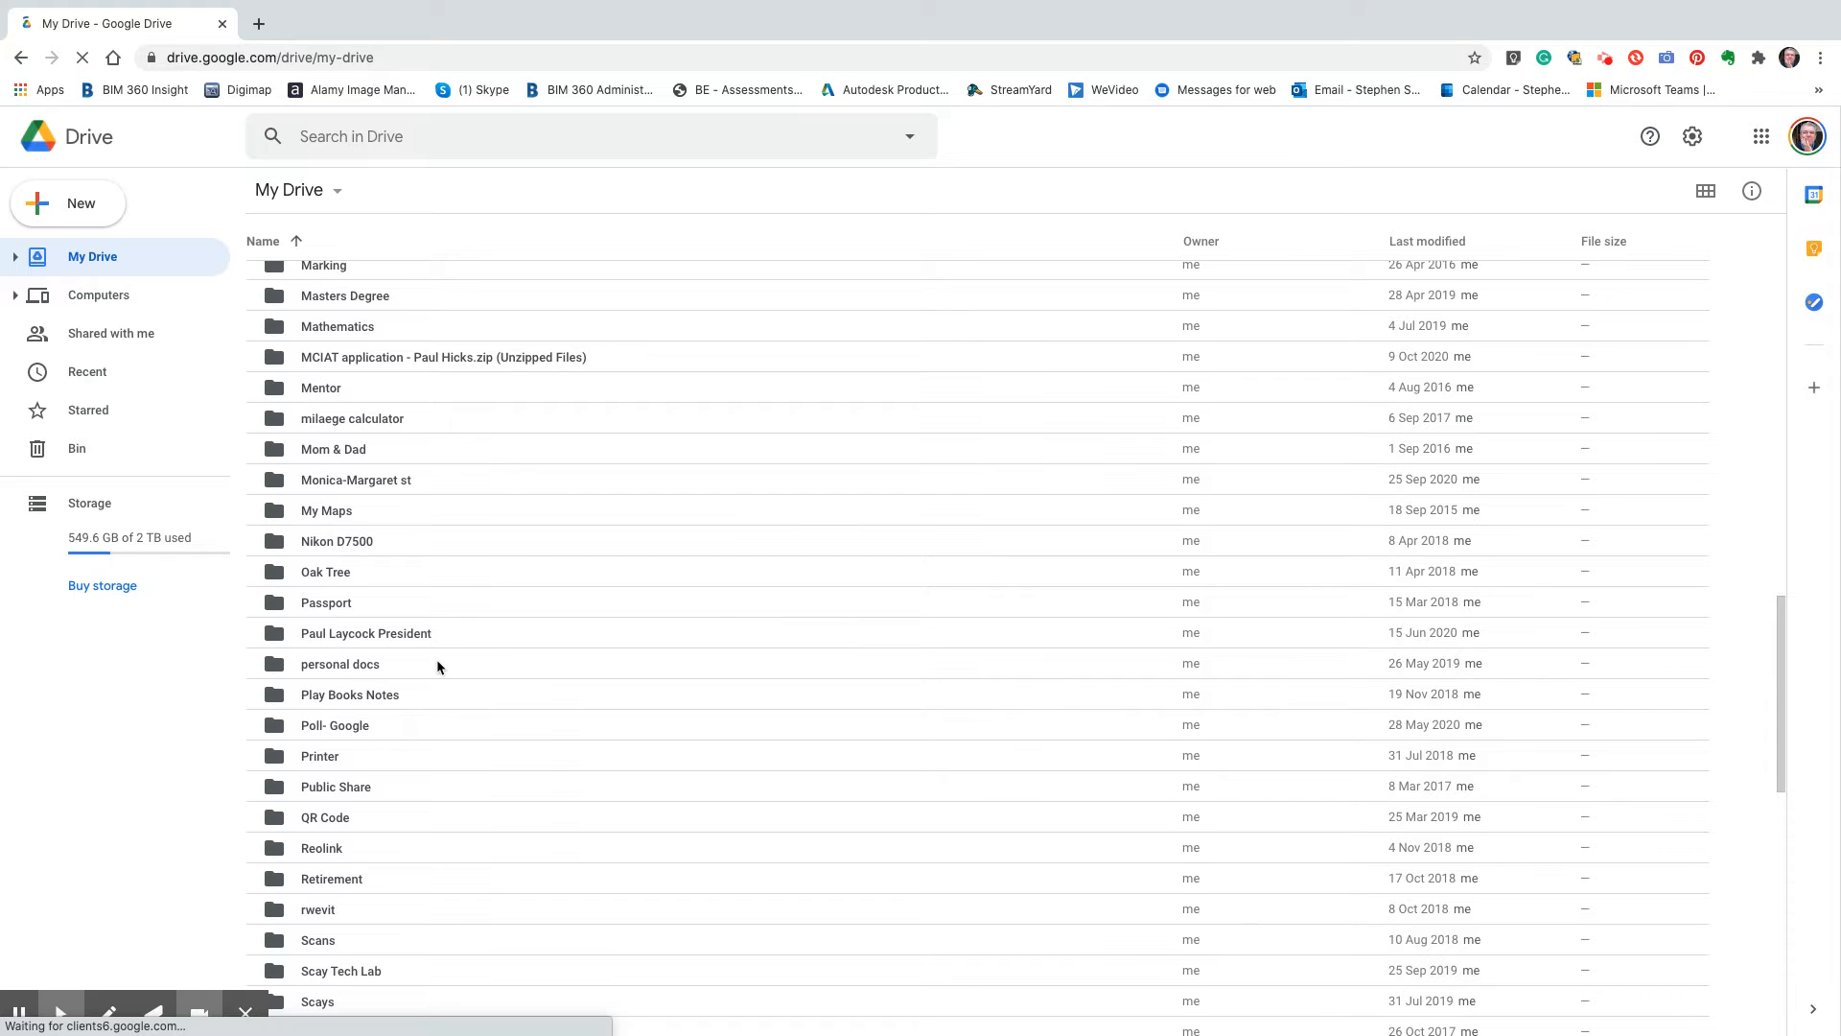
scroll(436, 662, "down", 5)
scroll(423, 711, "down", 3)
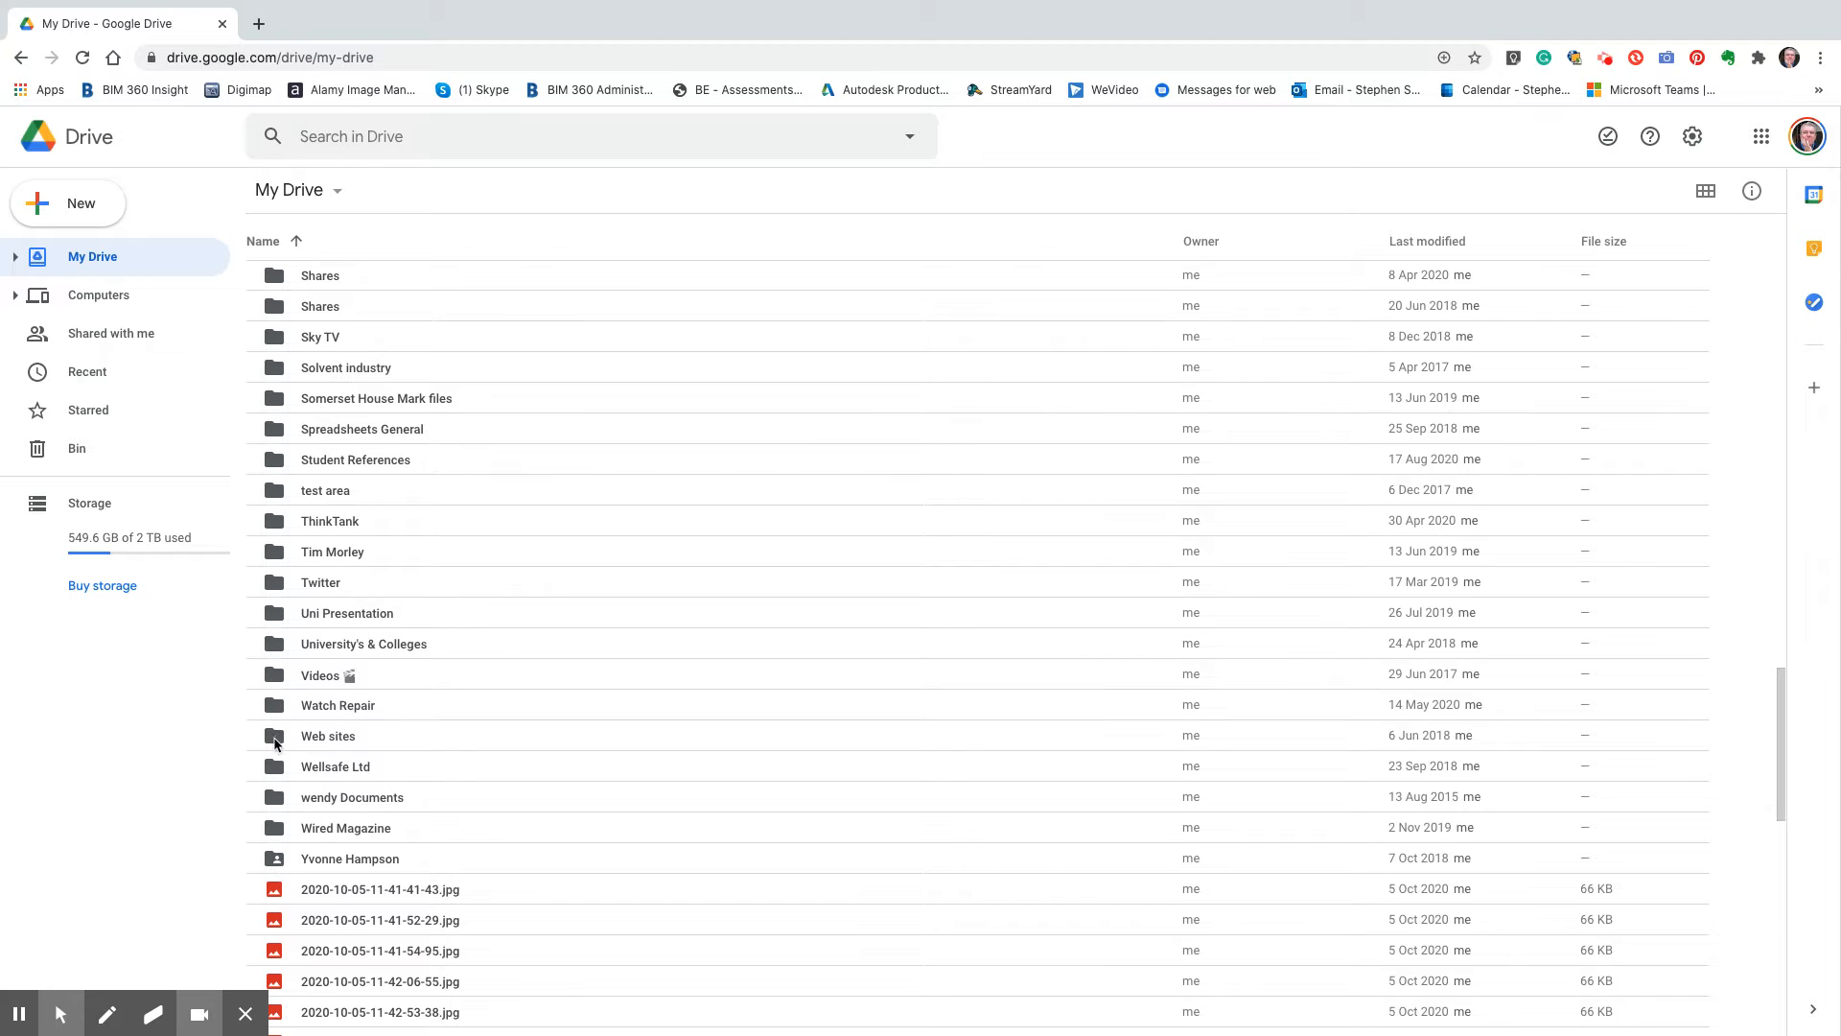
double_click(275, 737)
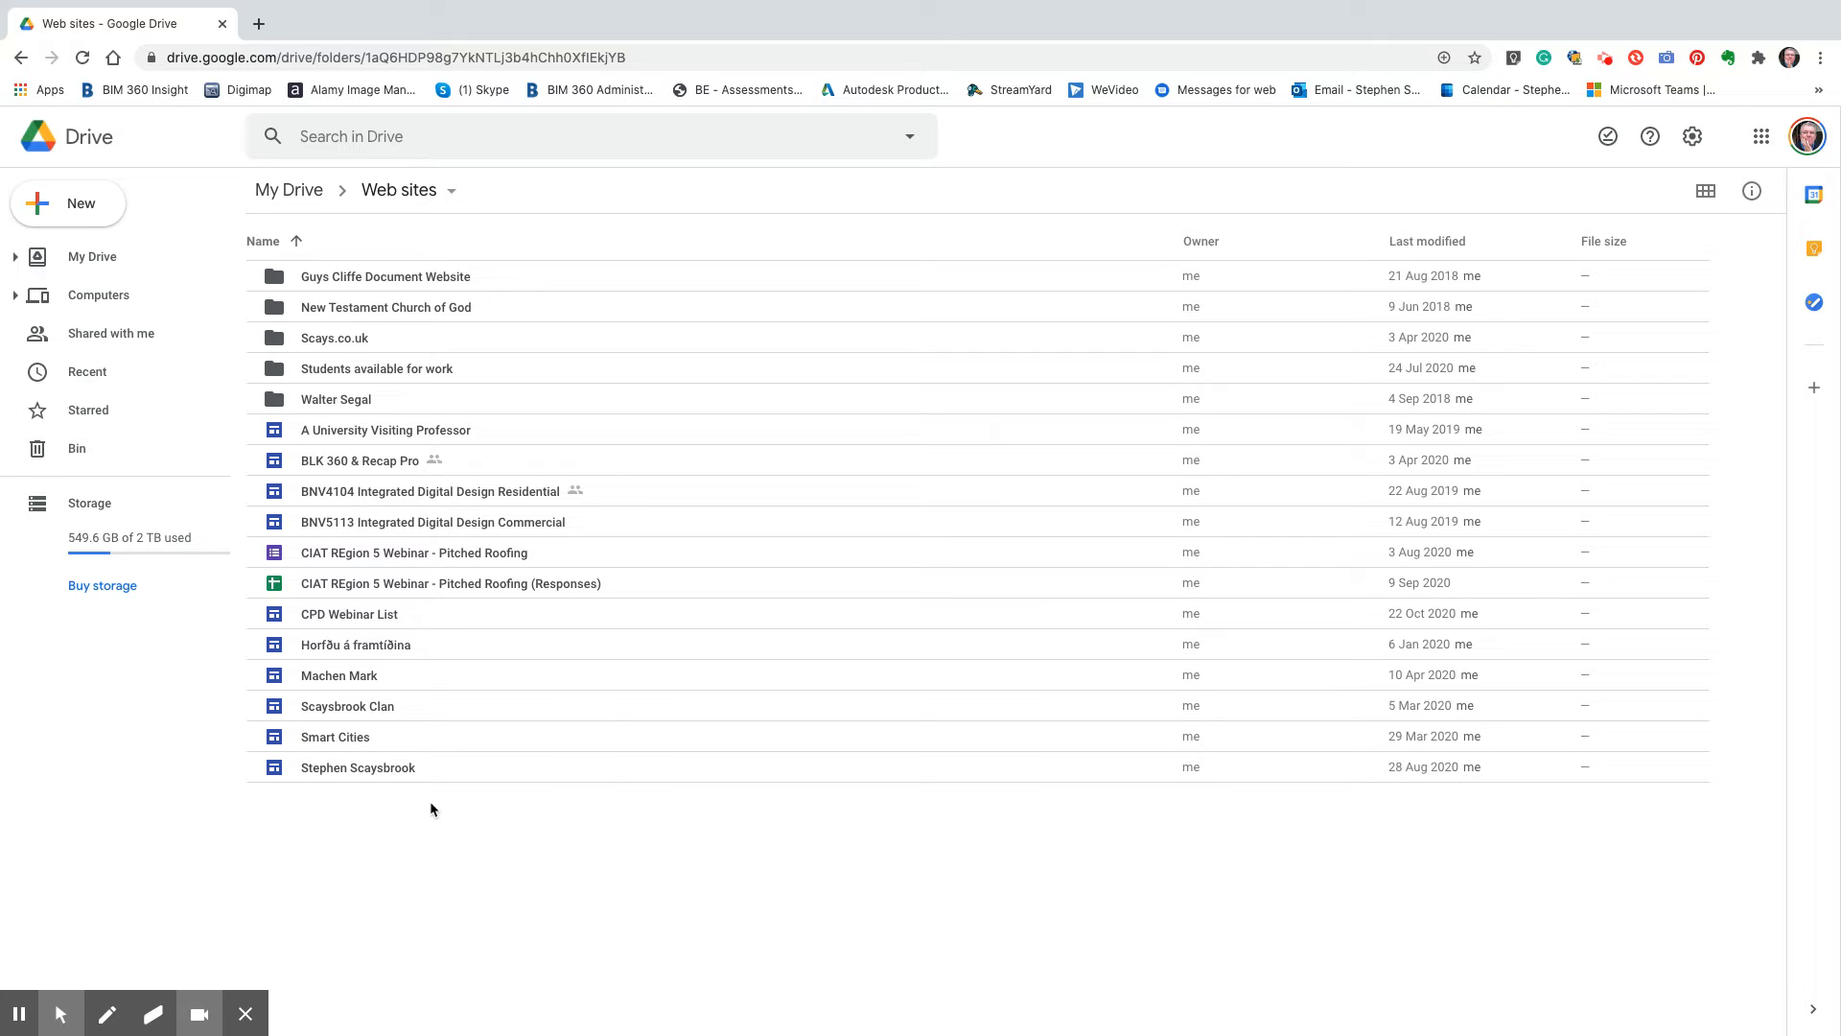
Create a new Google Sites site inside the "Web sites" folder
left_click(80, 201)
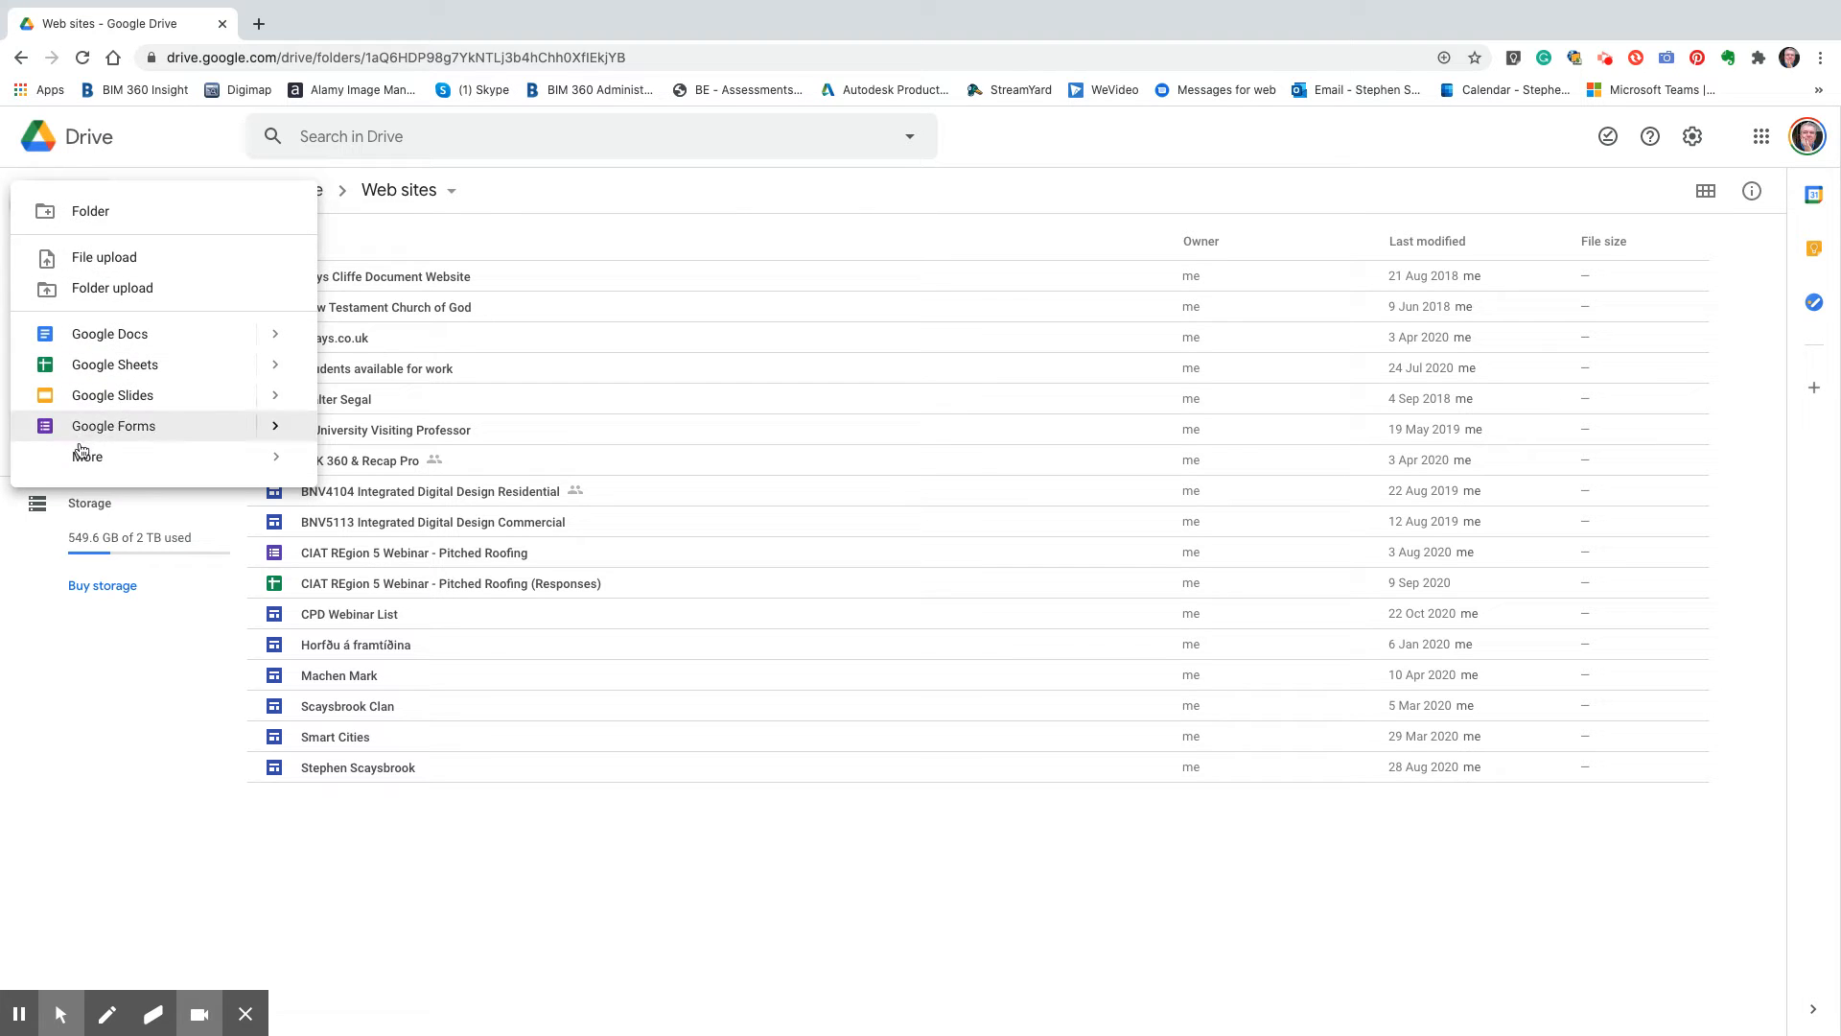
mouse_move(87, 457)
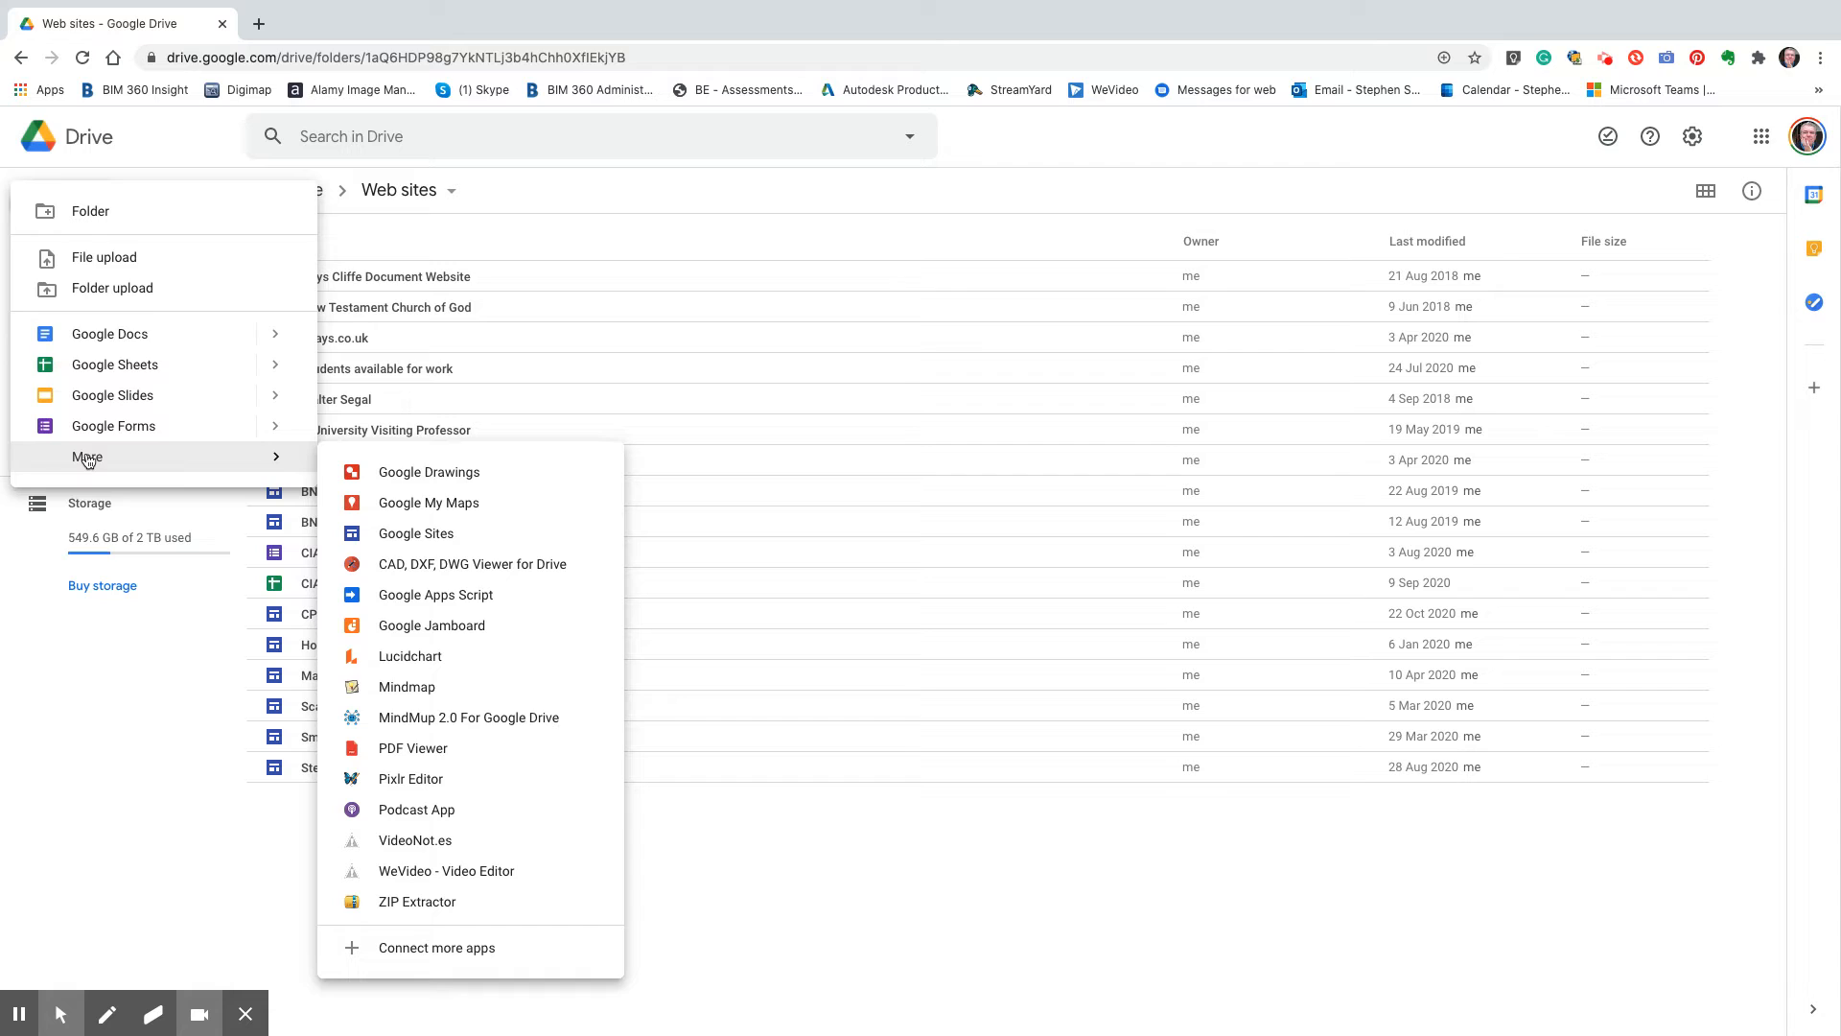
left_click(422, 534)
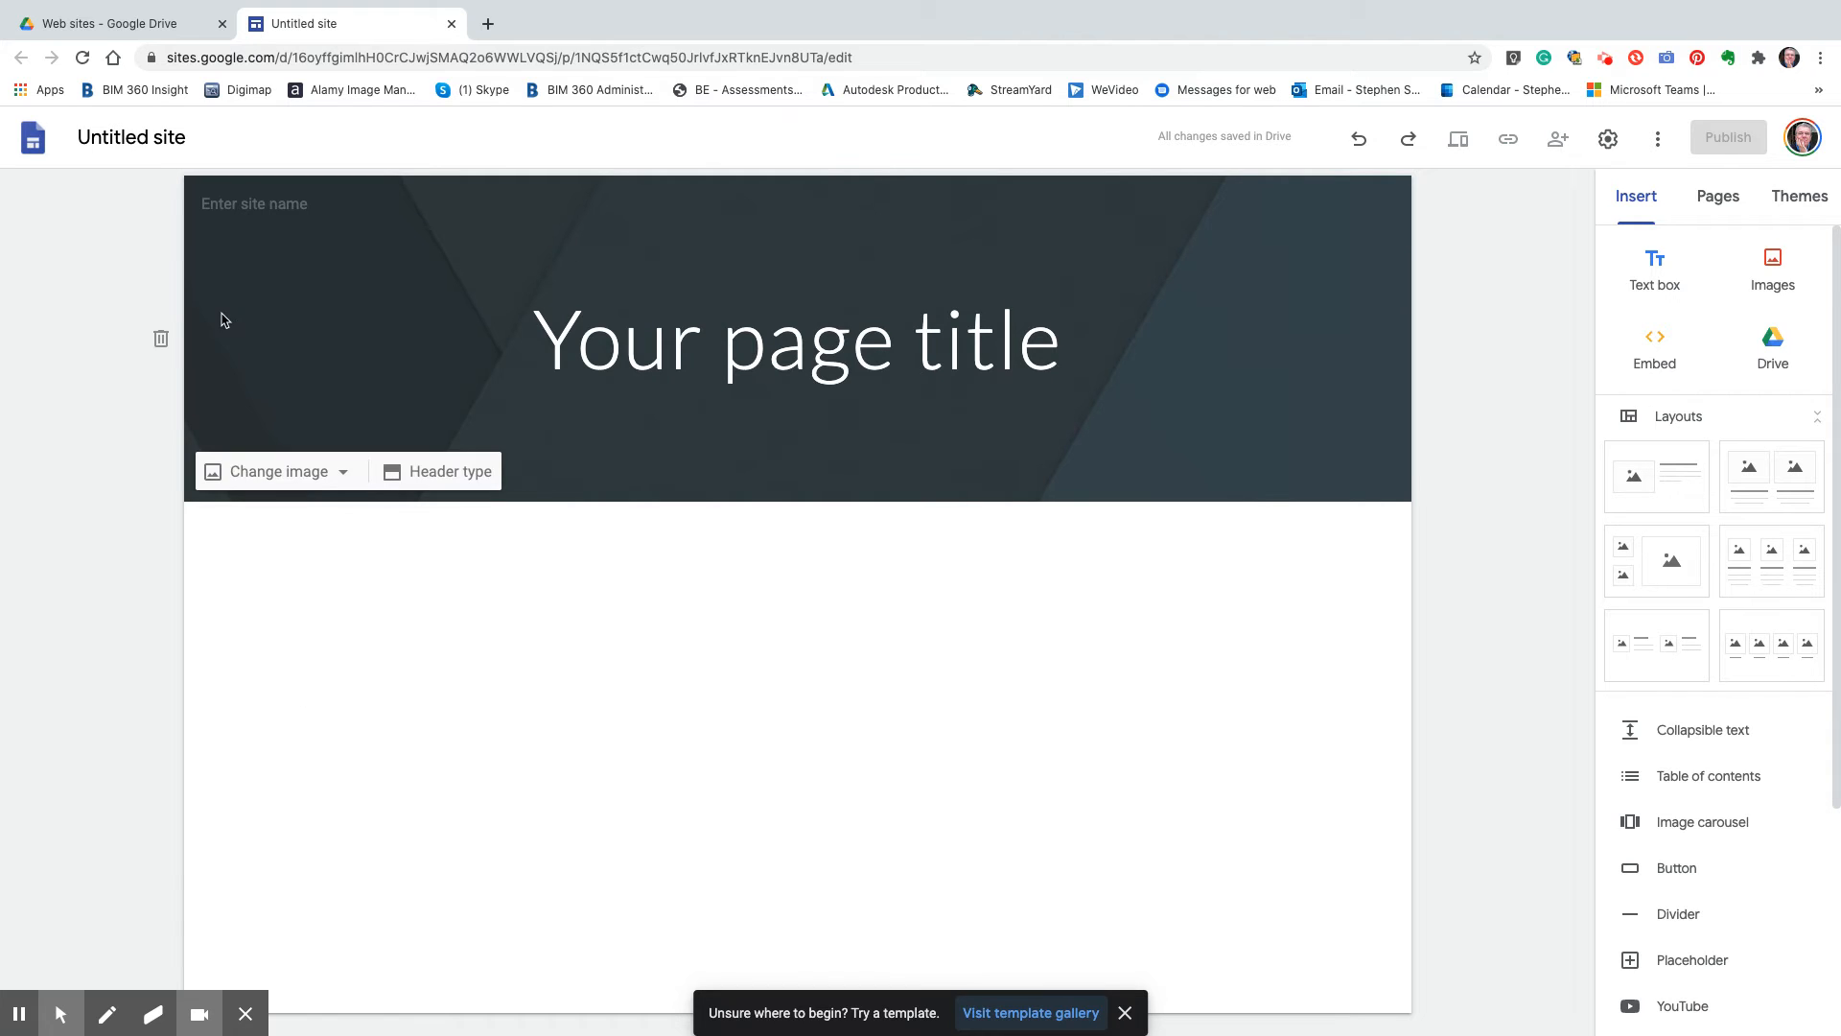
Rename the untitled site document as "Scays Test 1"
left_click(200, 142)
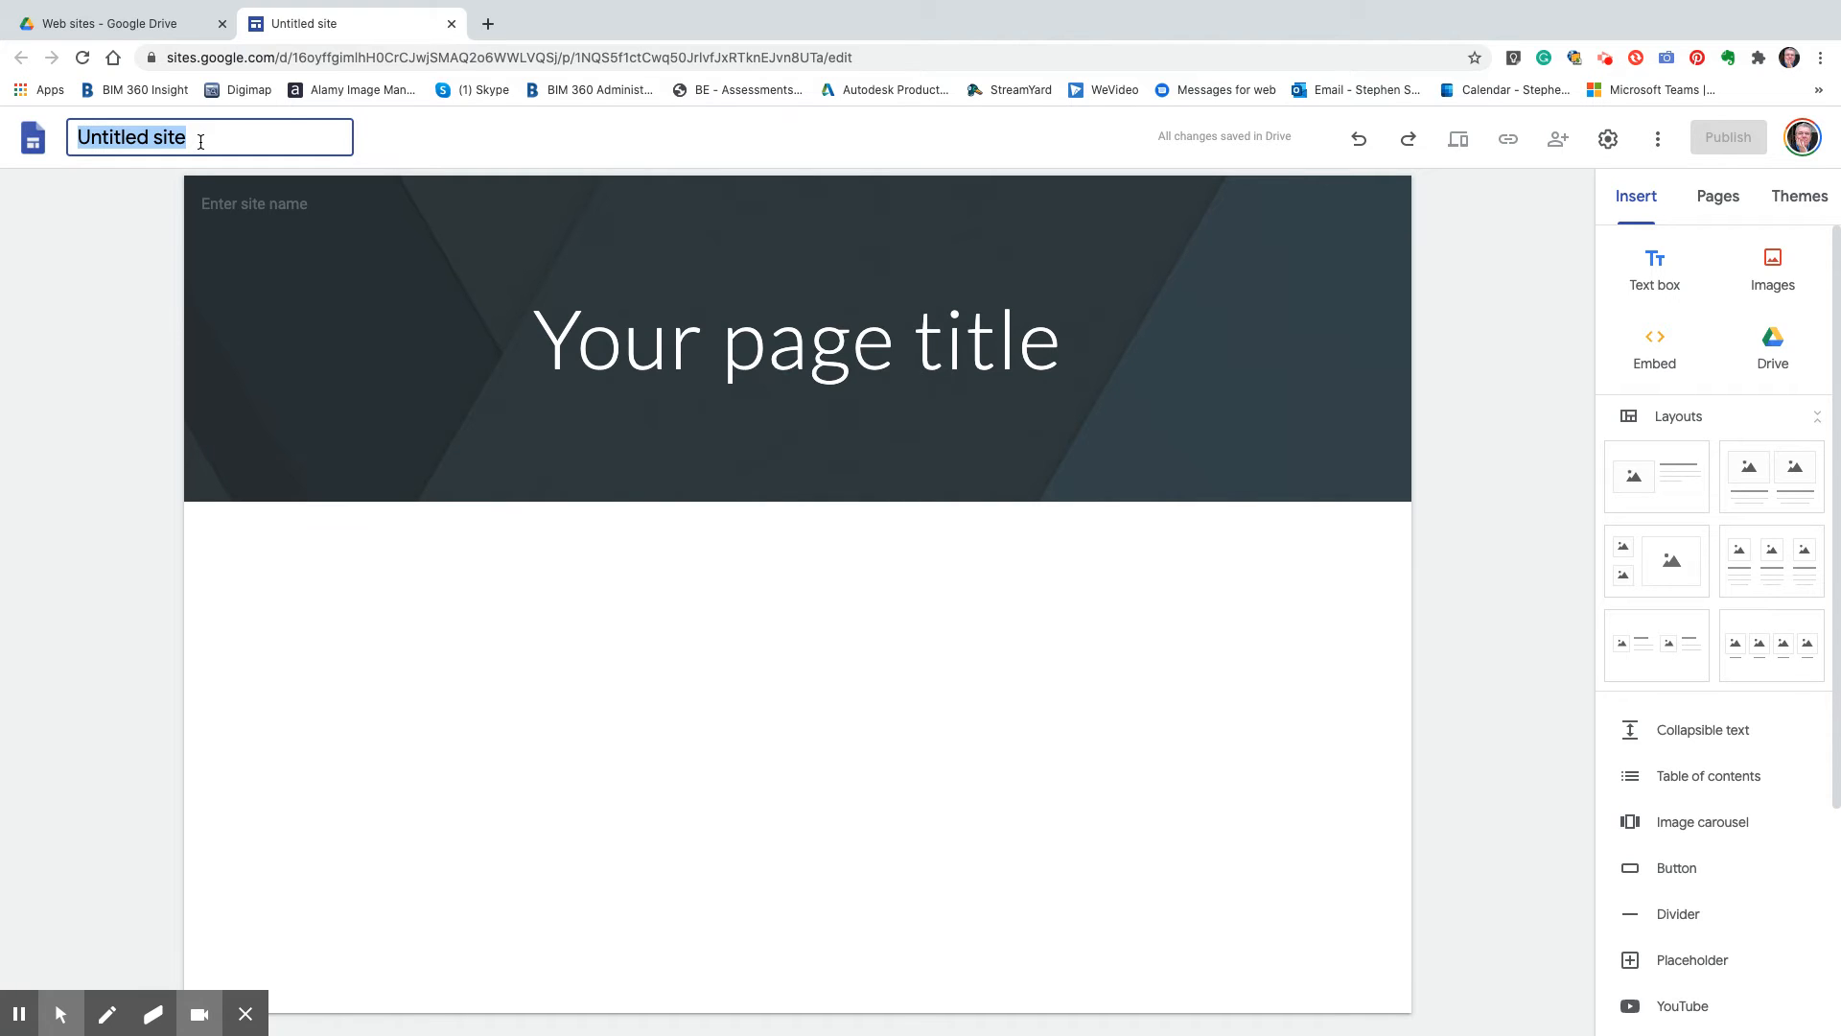
type("Scays")
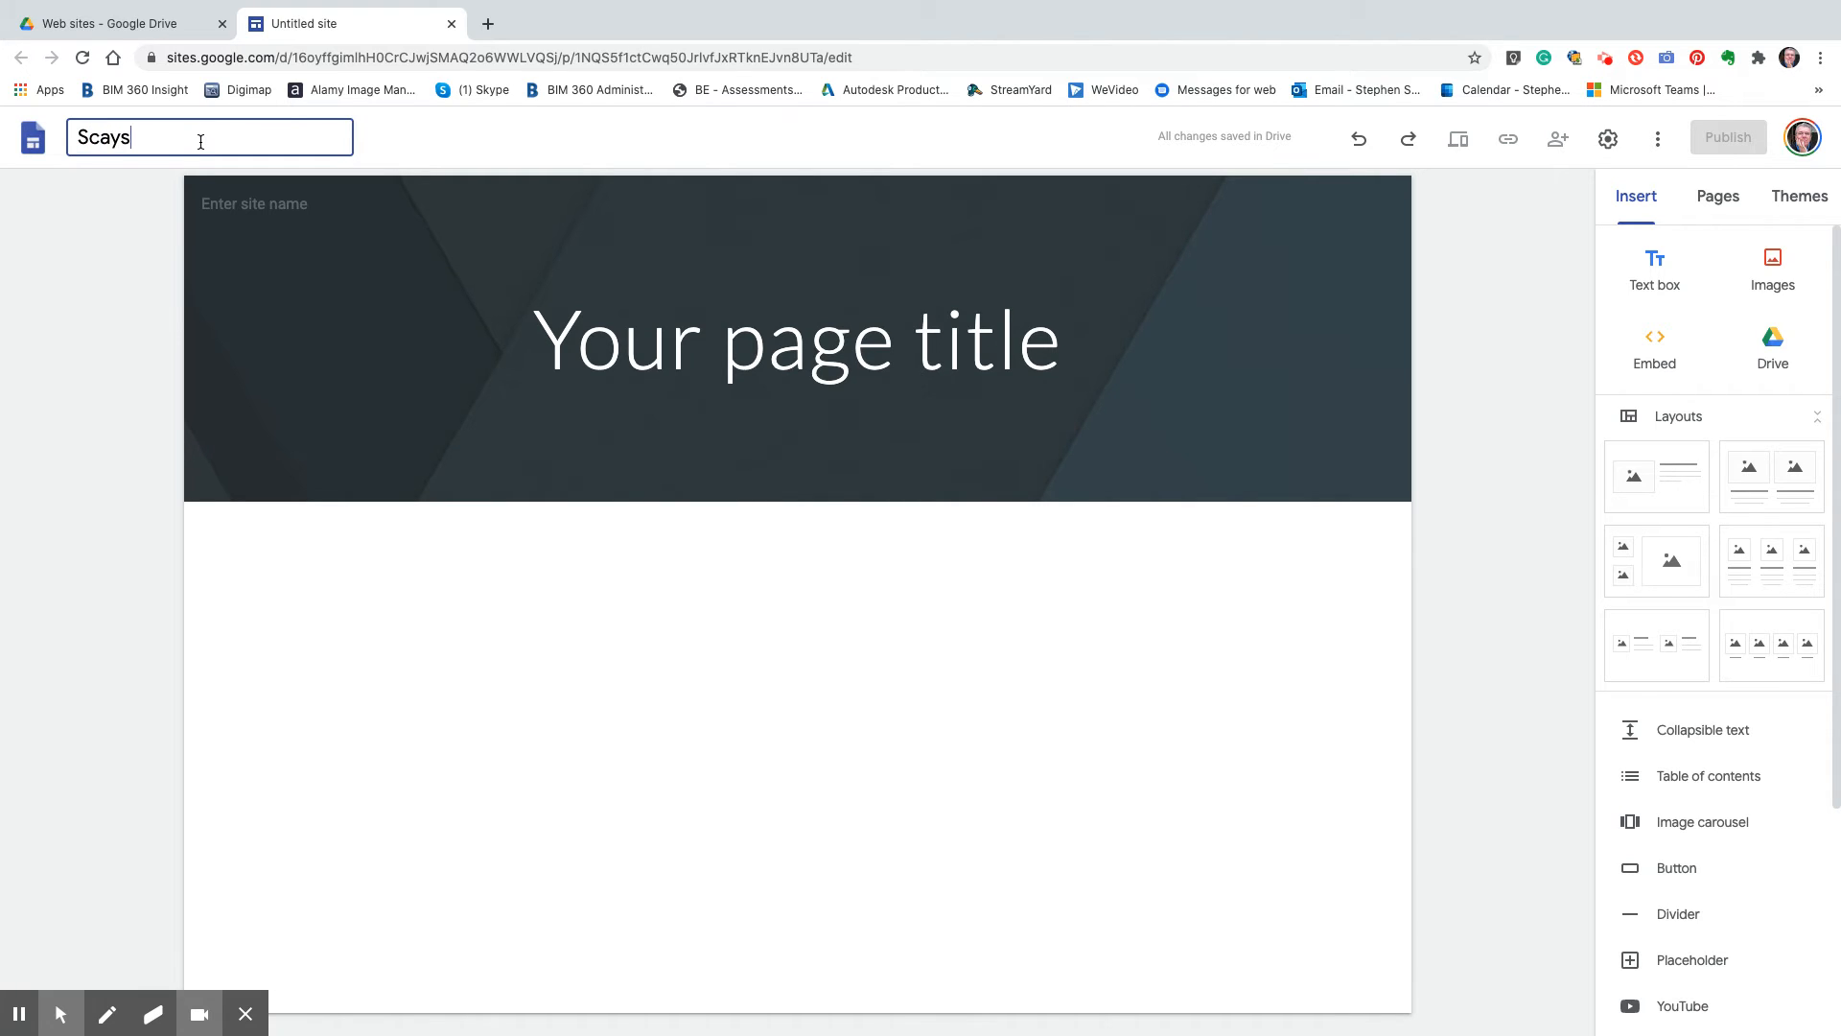
type(" Test 1")
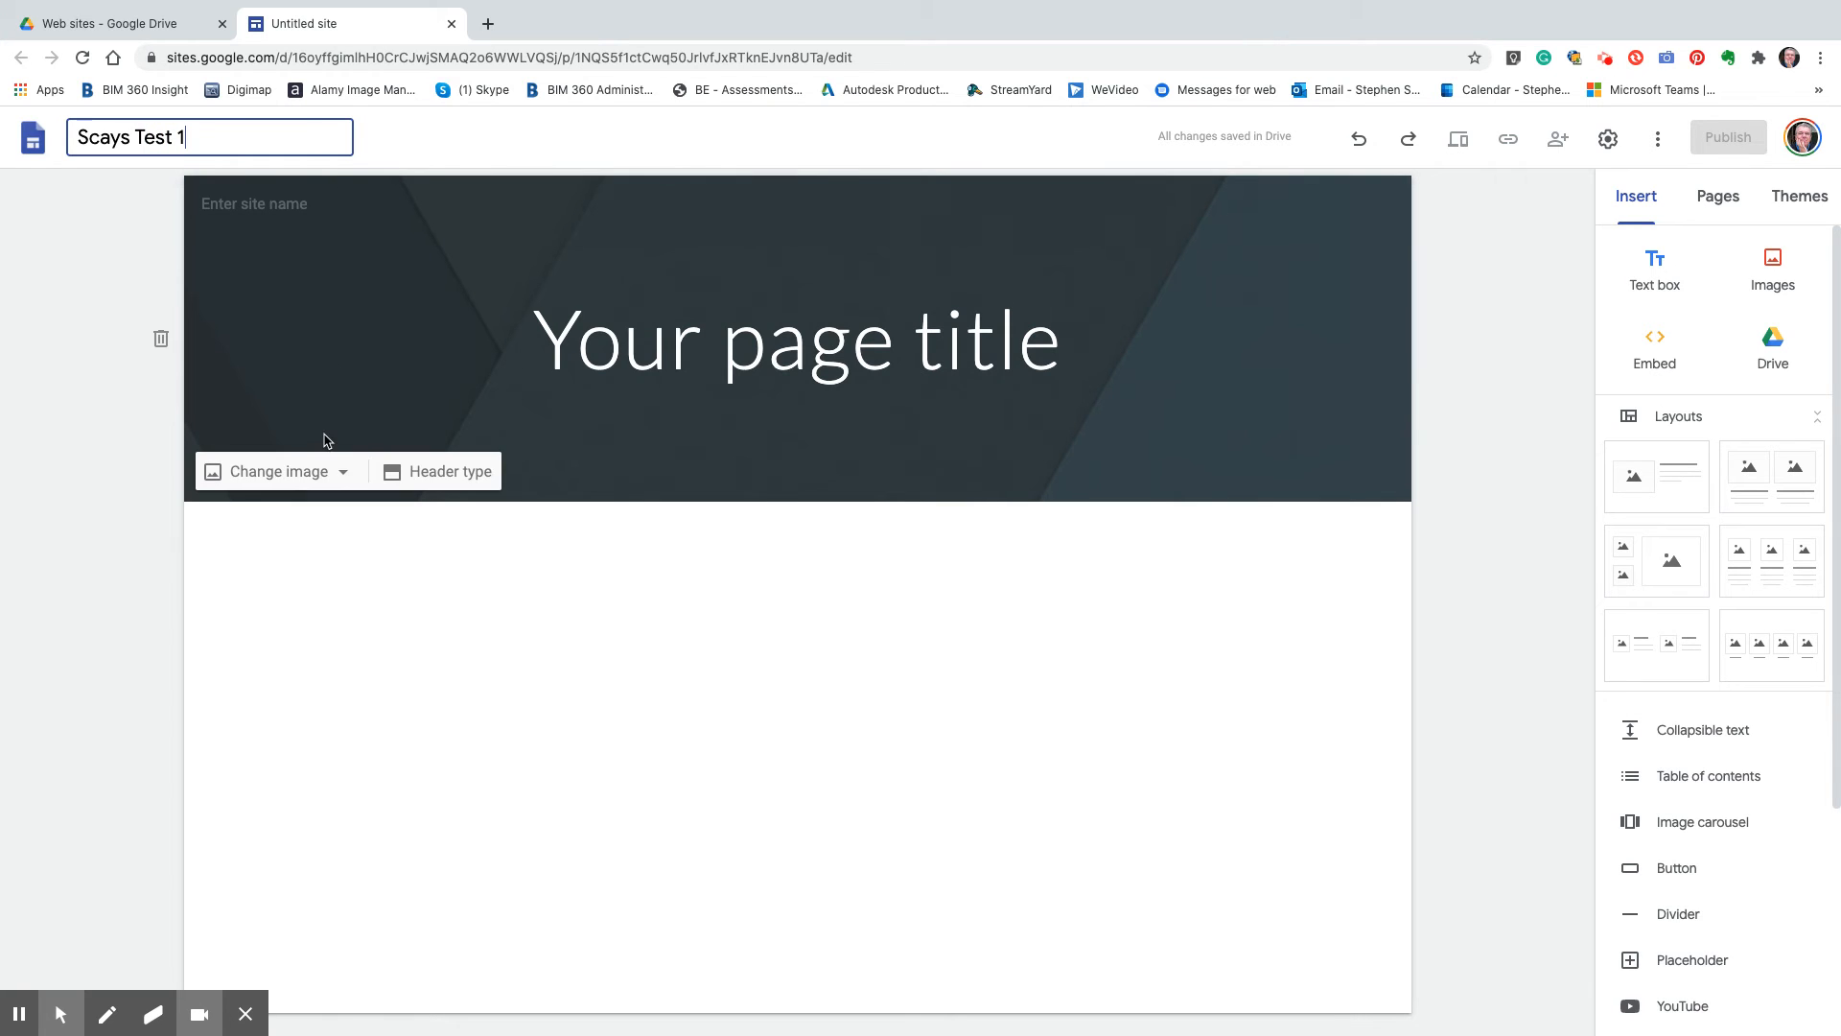
left_click(369, 586)
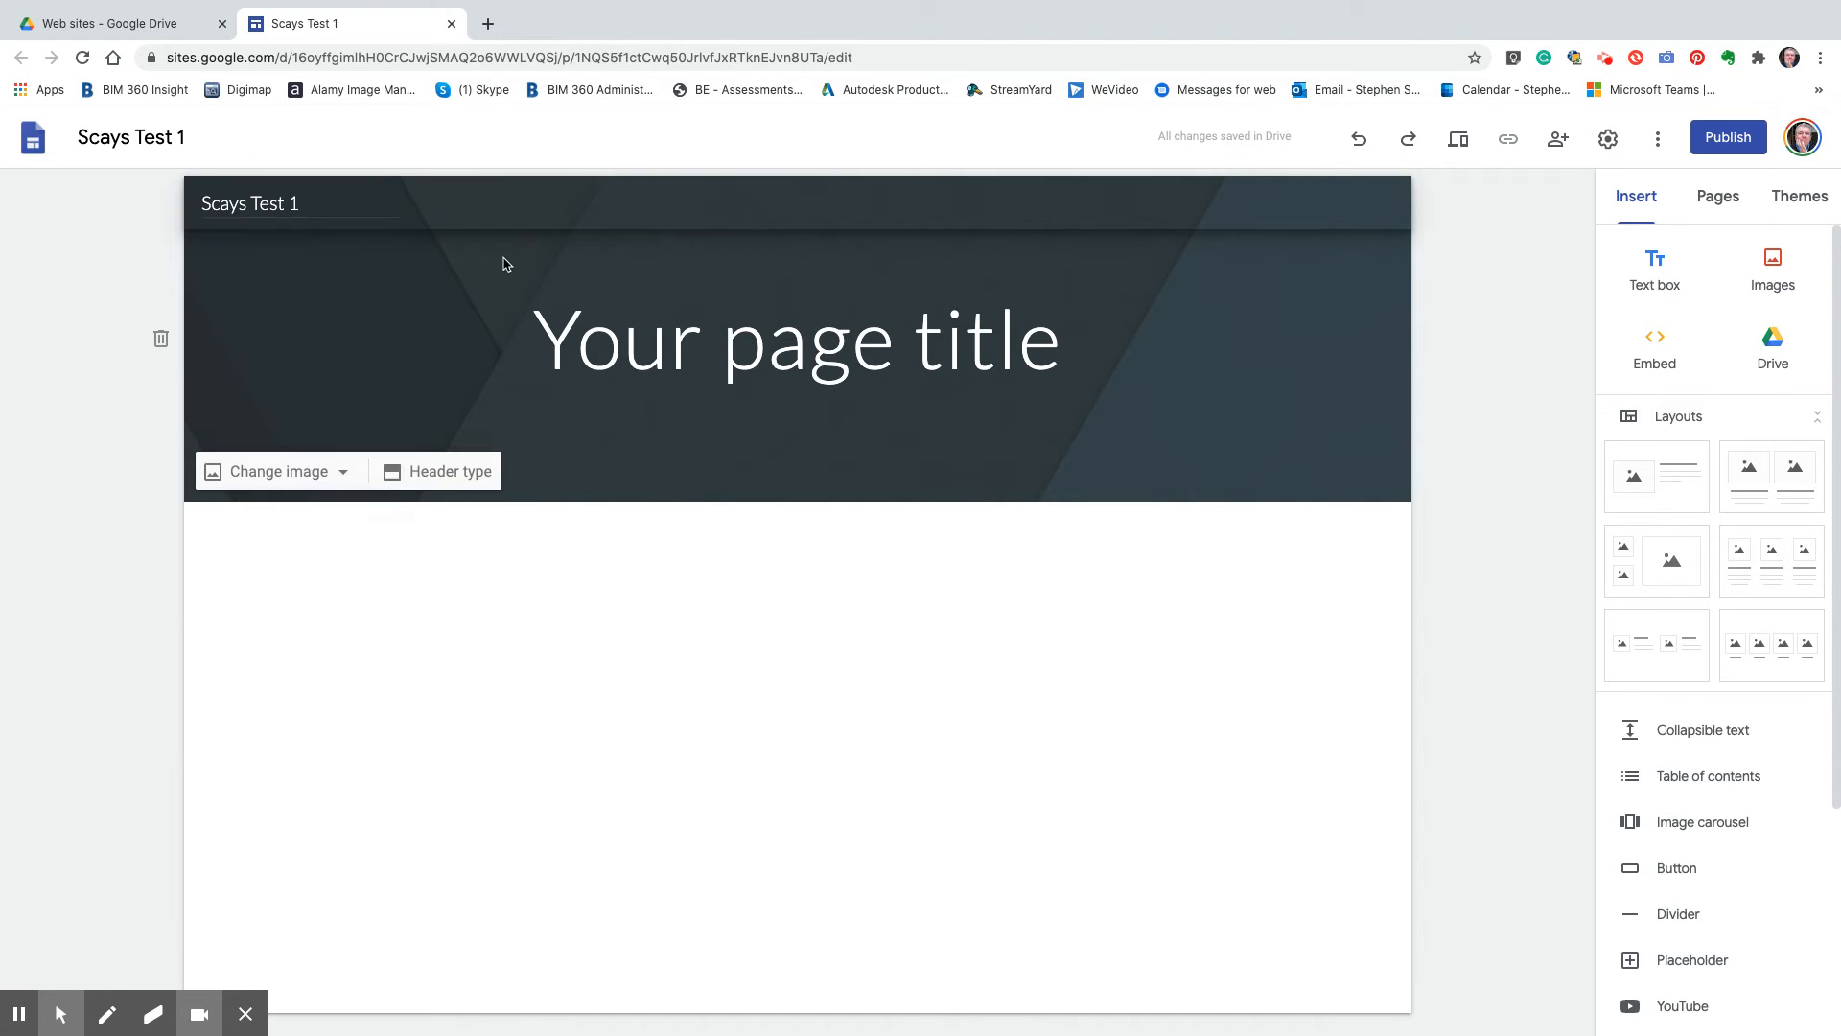
Replace the placeholder page title in the header with "Scays Test 1"
double_click(847, 349)
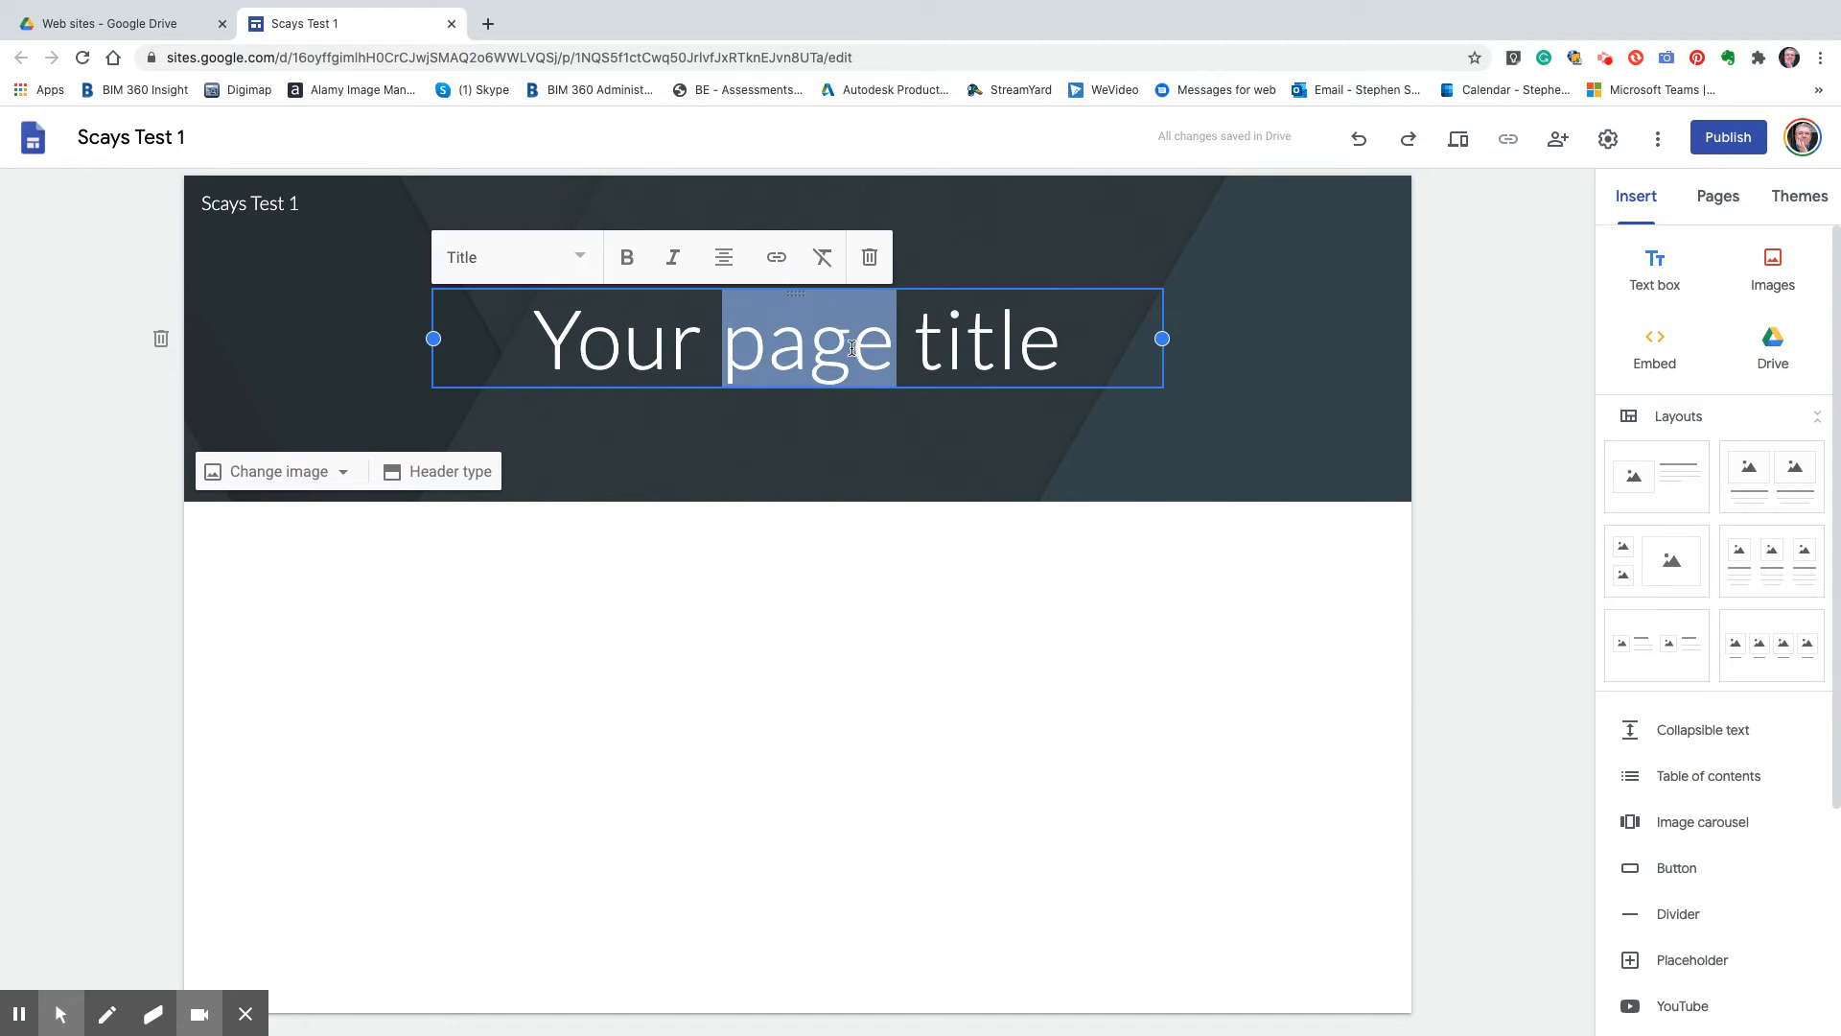
left_click_drag(1066, 358, 511, 319)
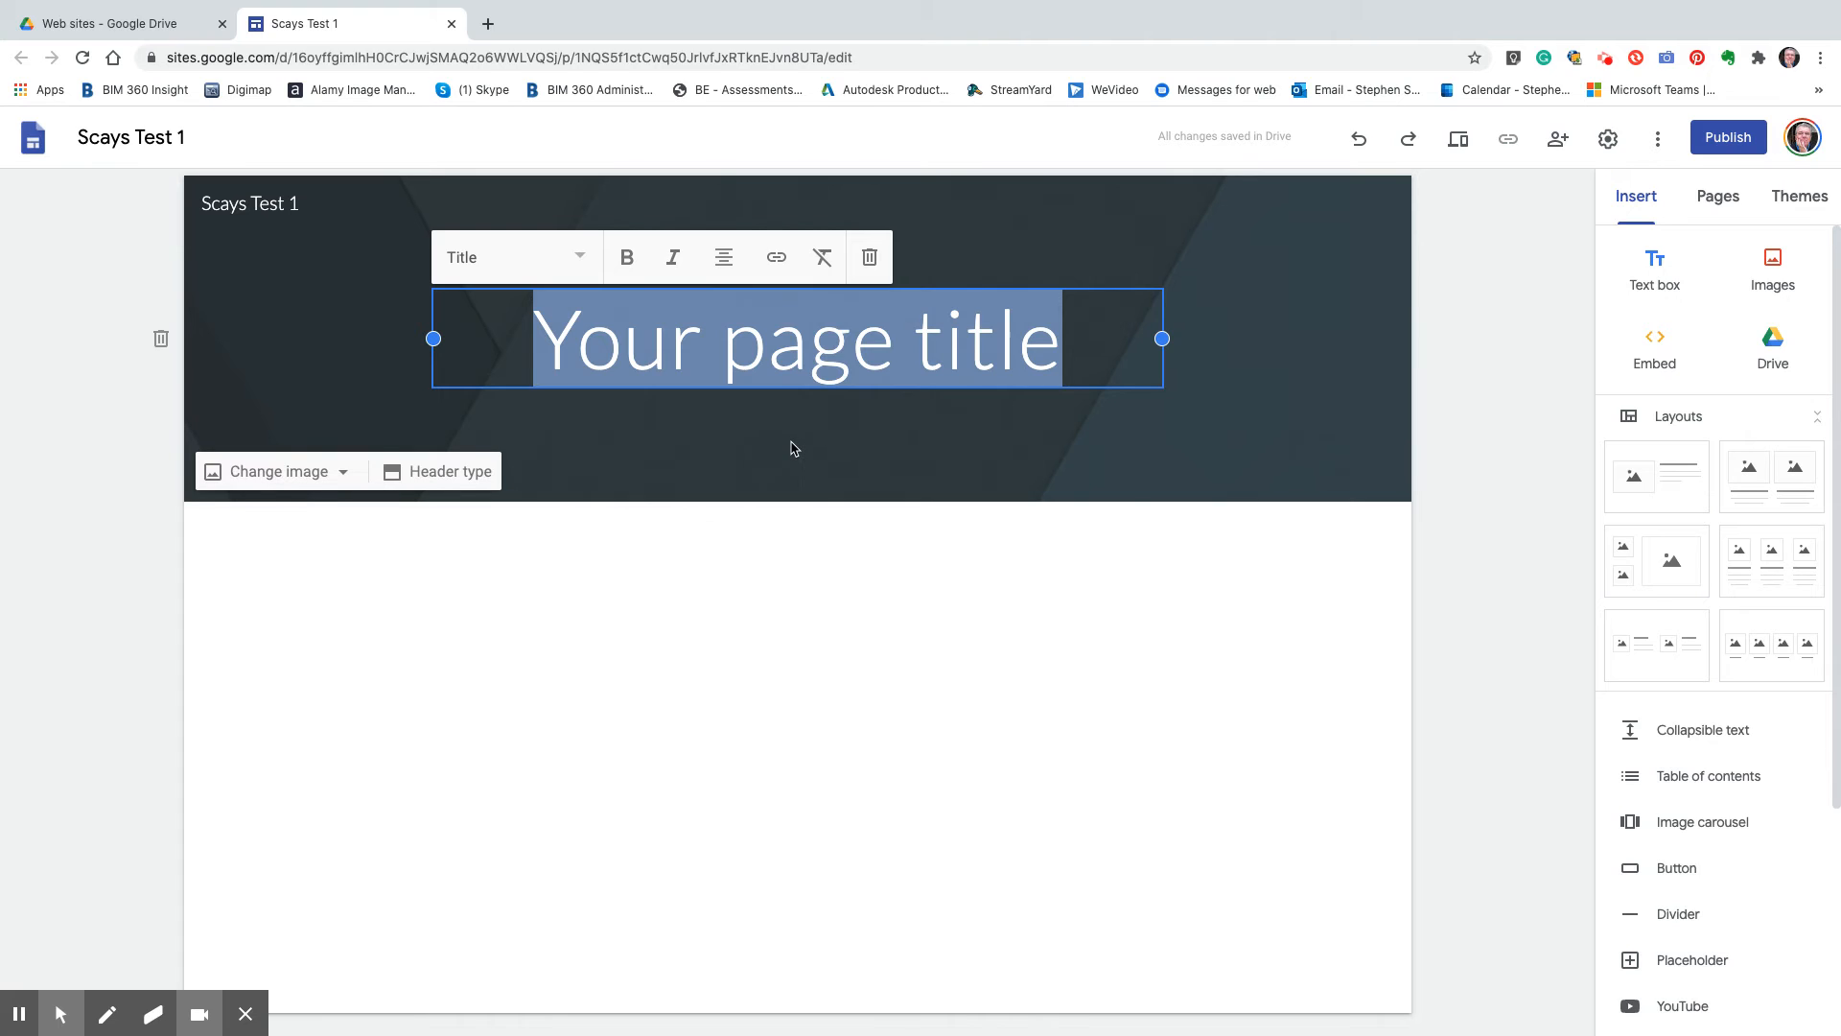
type("Scays")
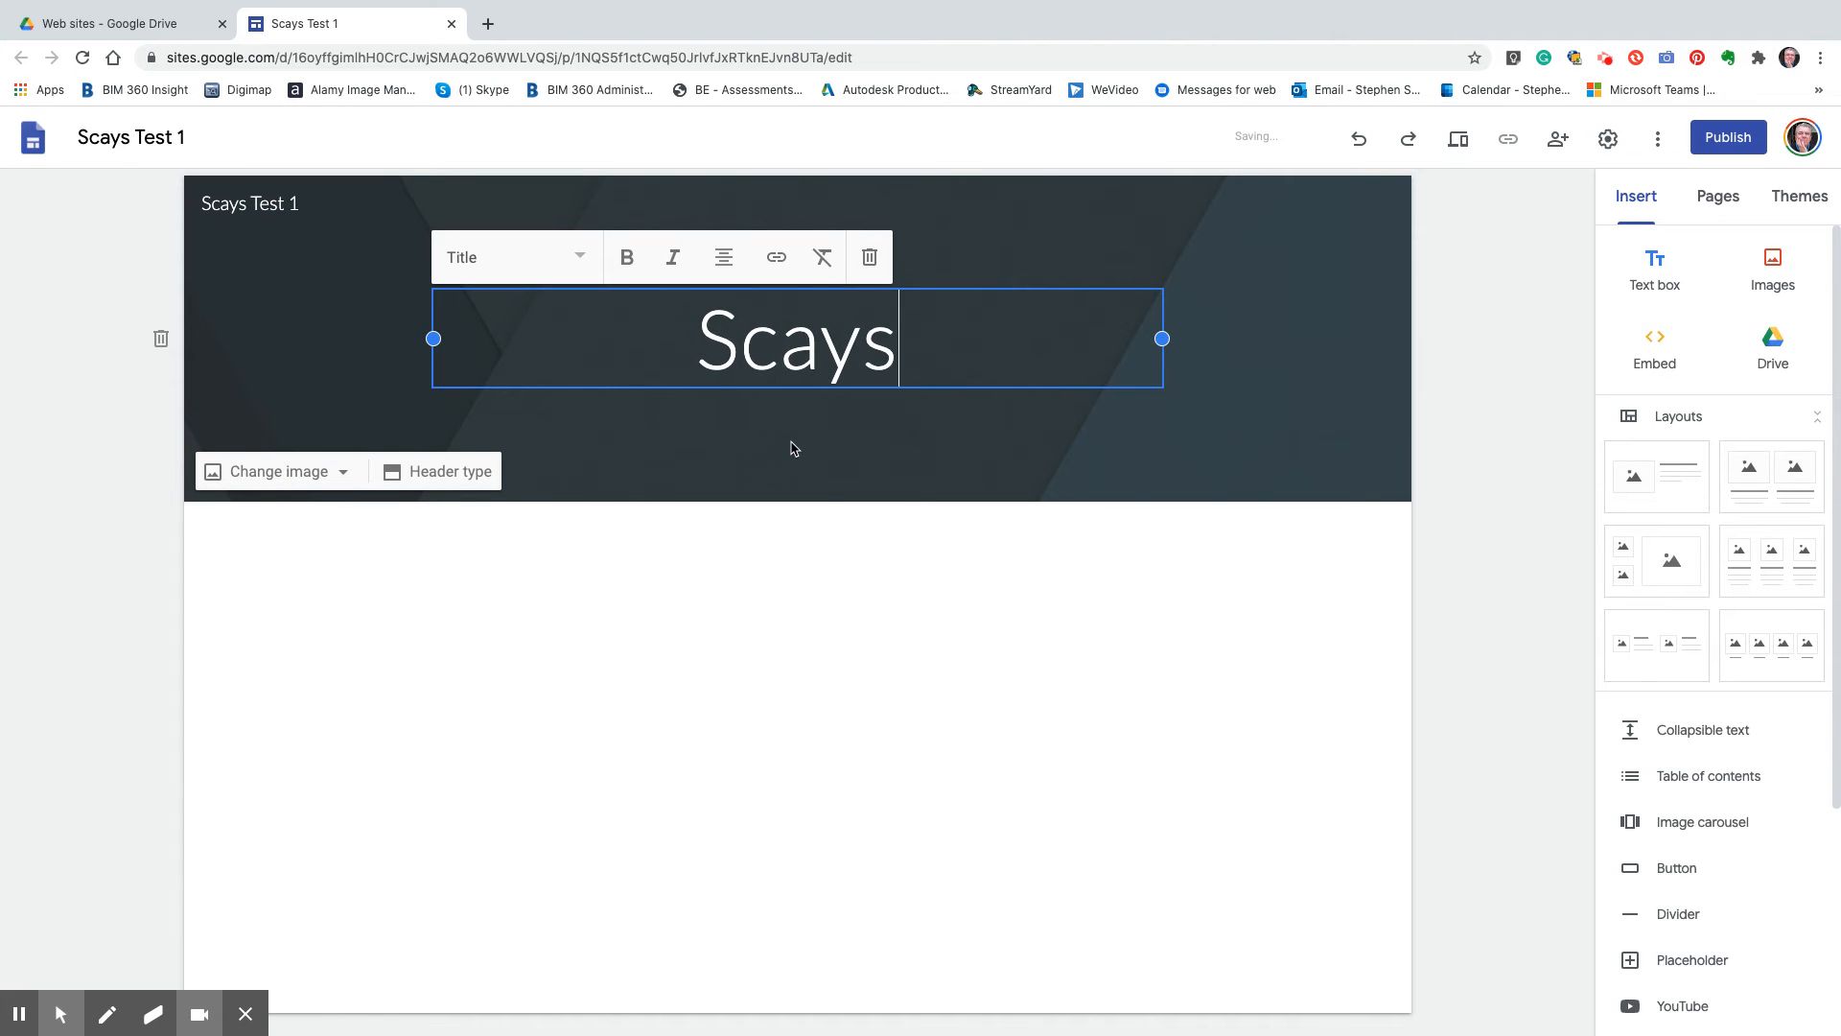
type(" Test 1")
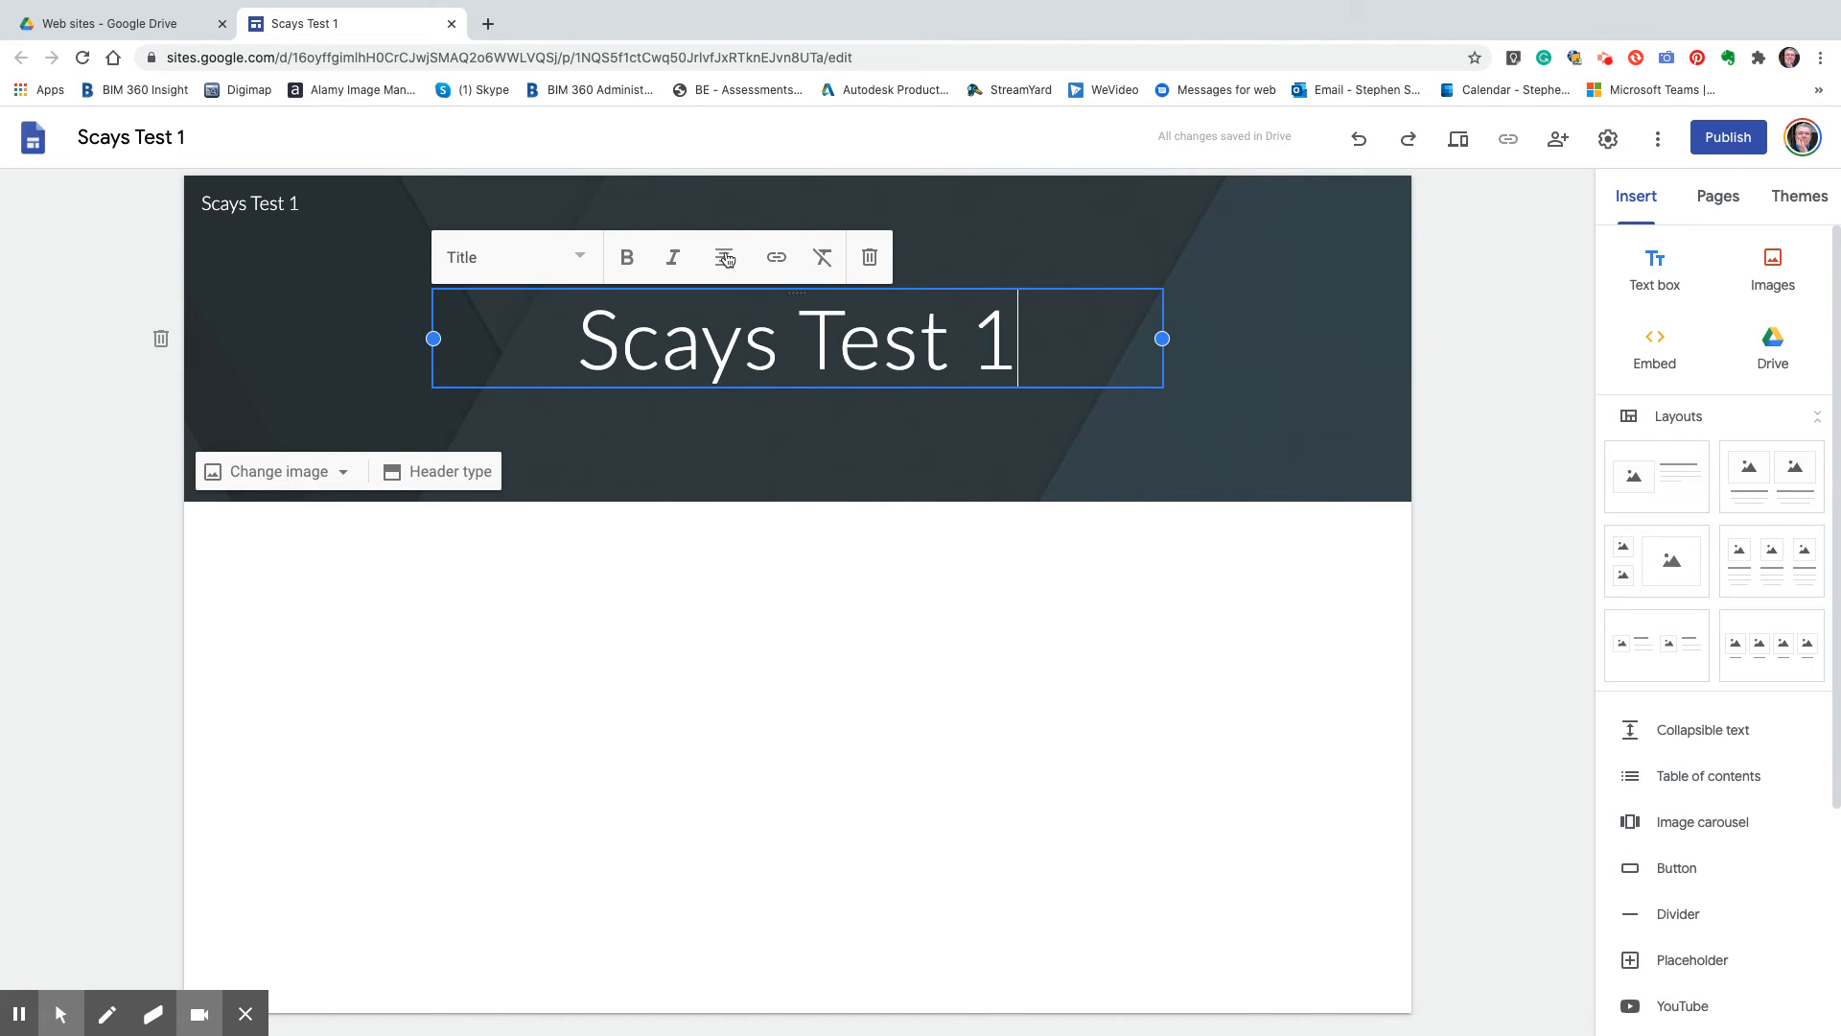
left_click(657, 620)
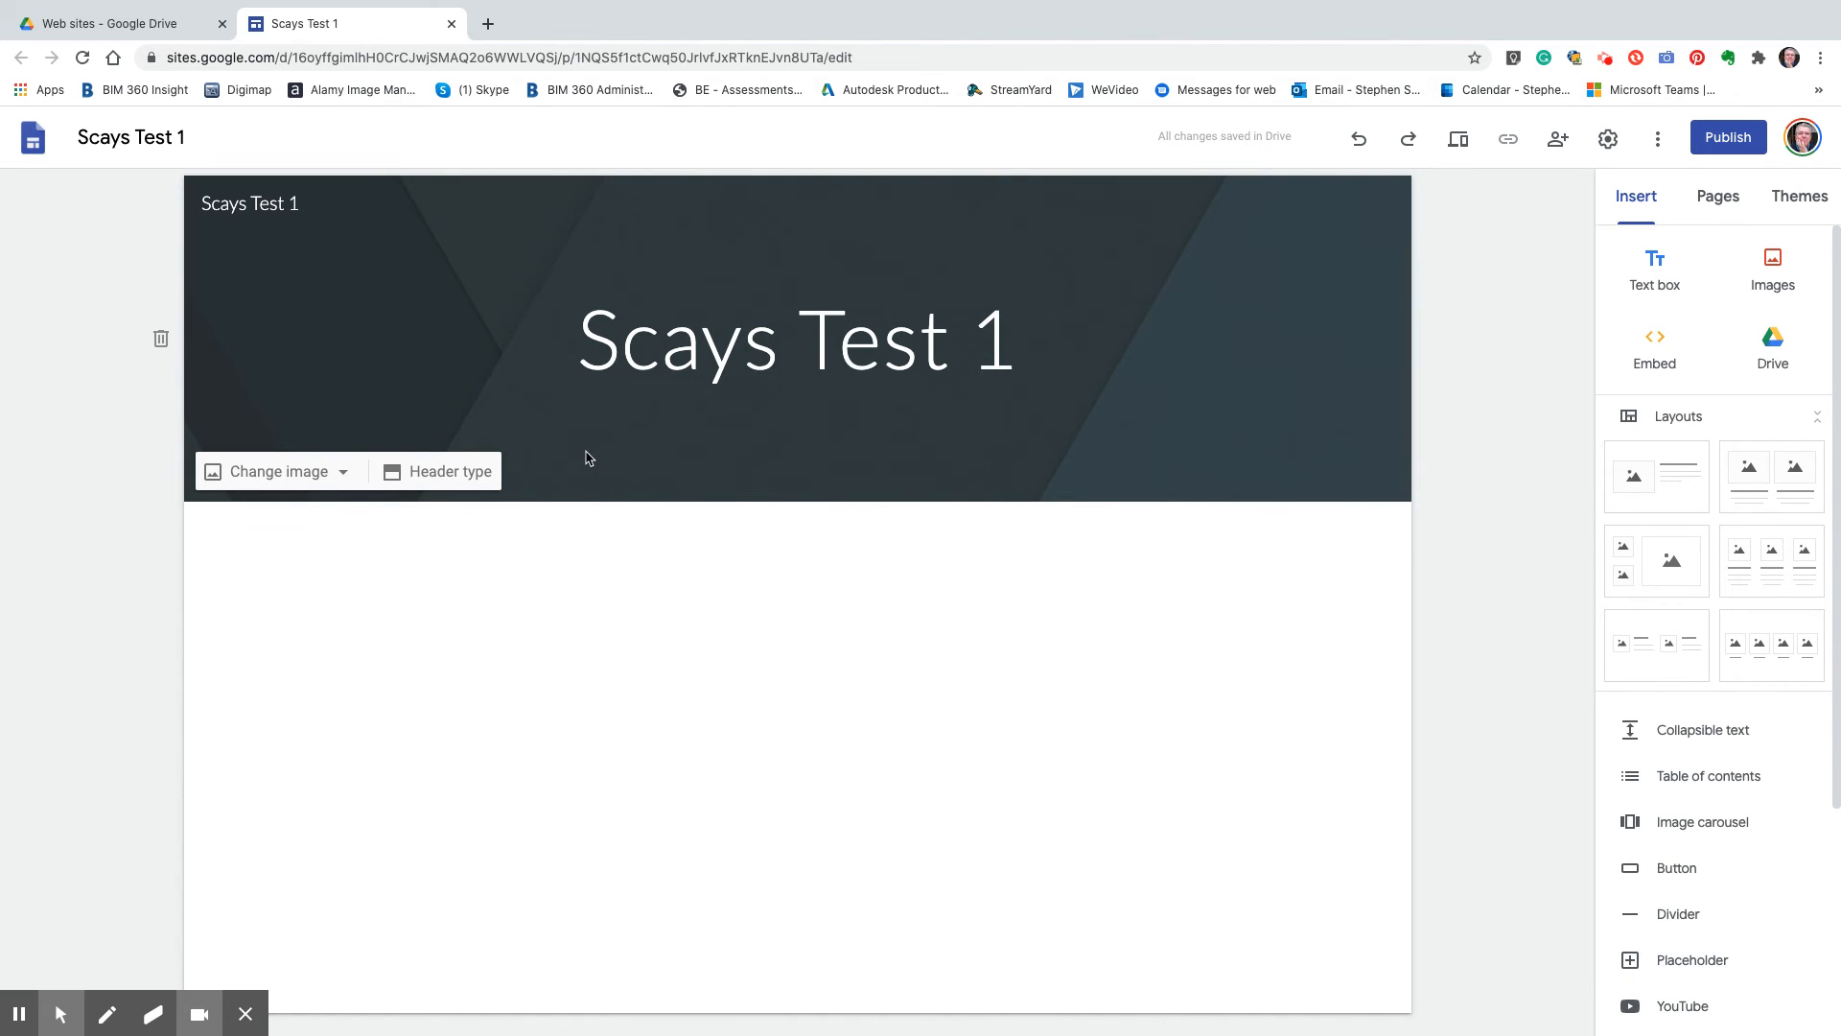
Try the Title only, Large banner and Cover header types, and set the header back to Banner
left_click(591, 503)
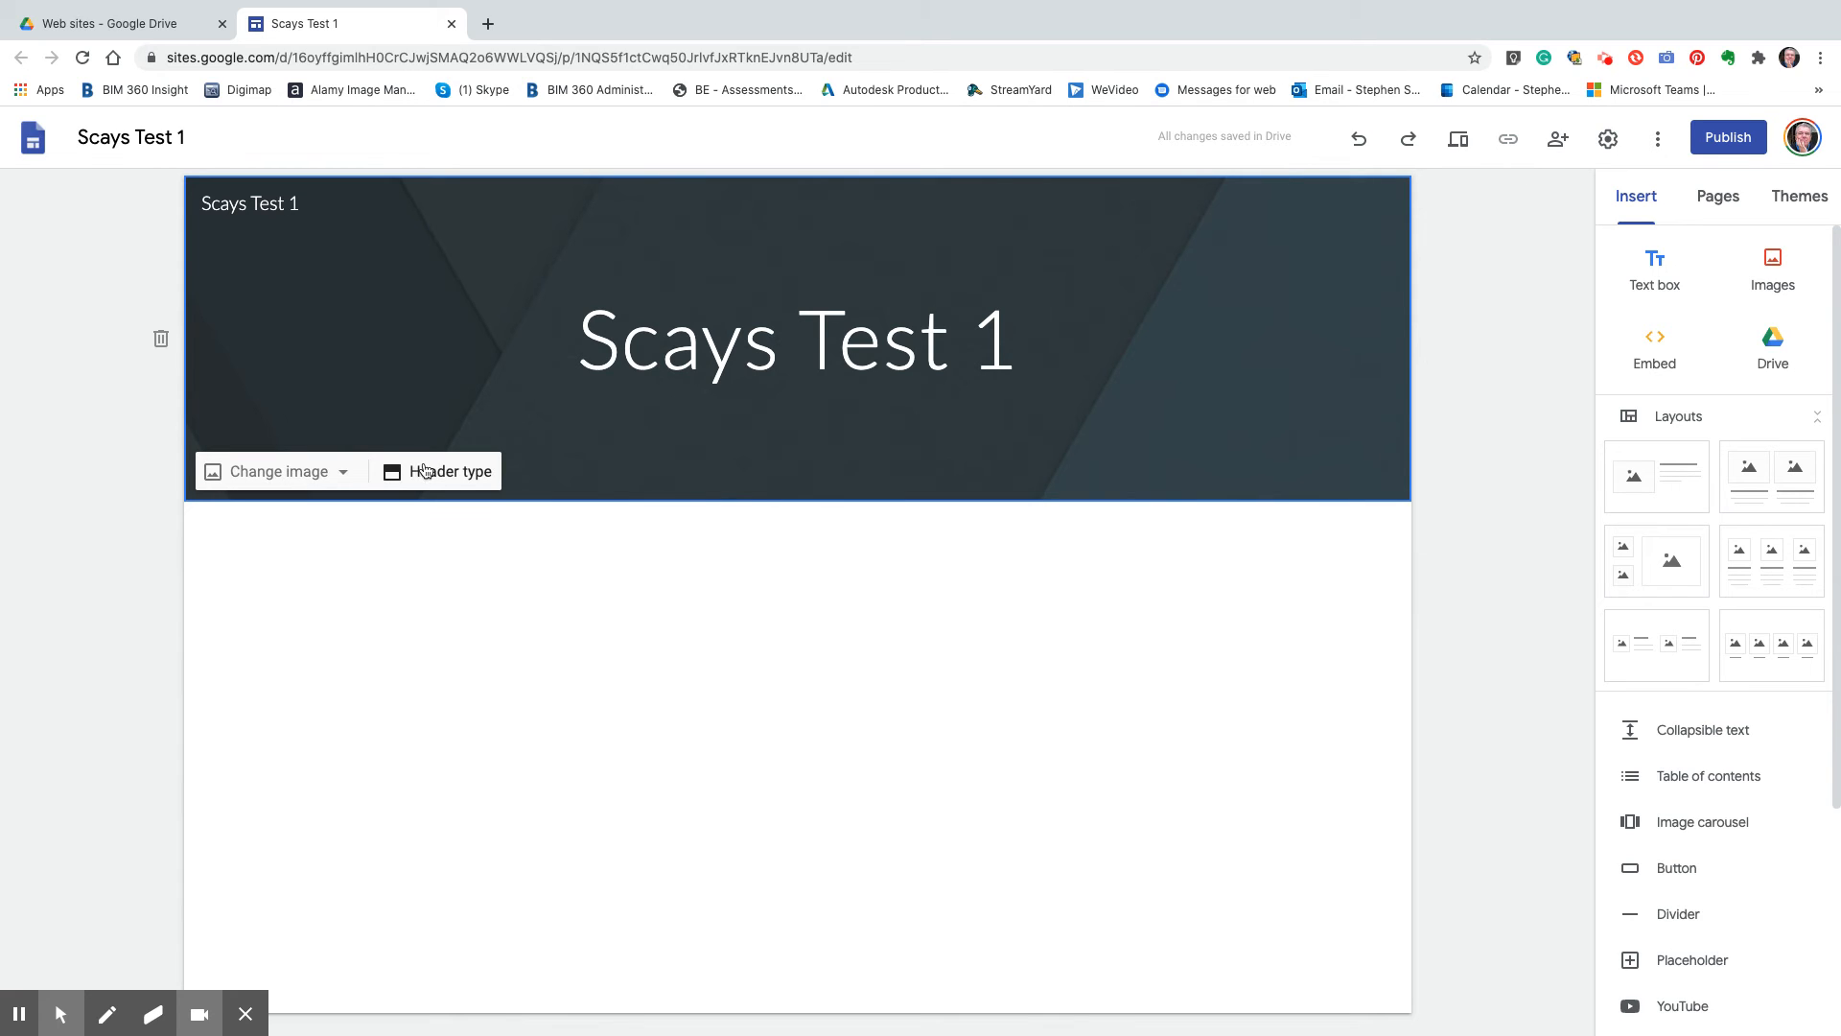
left_click(436, 473)
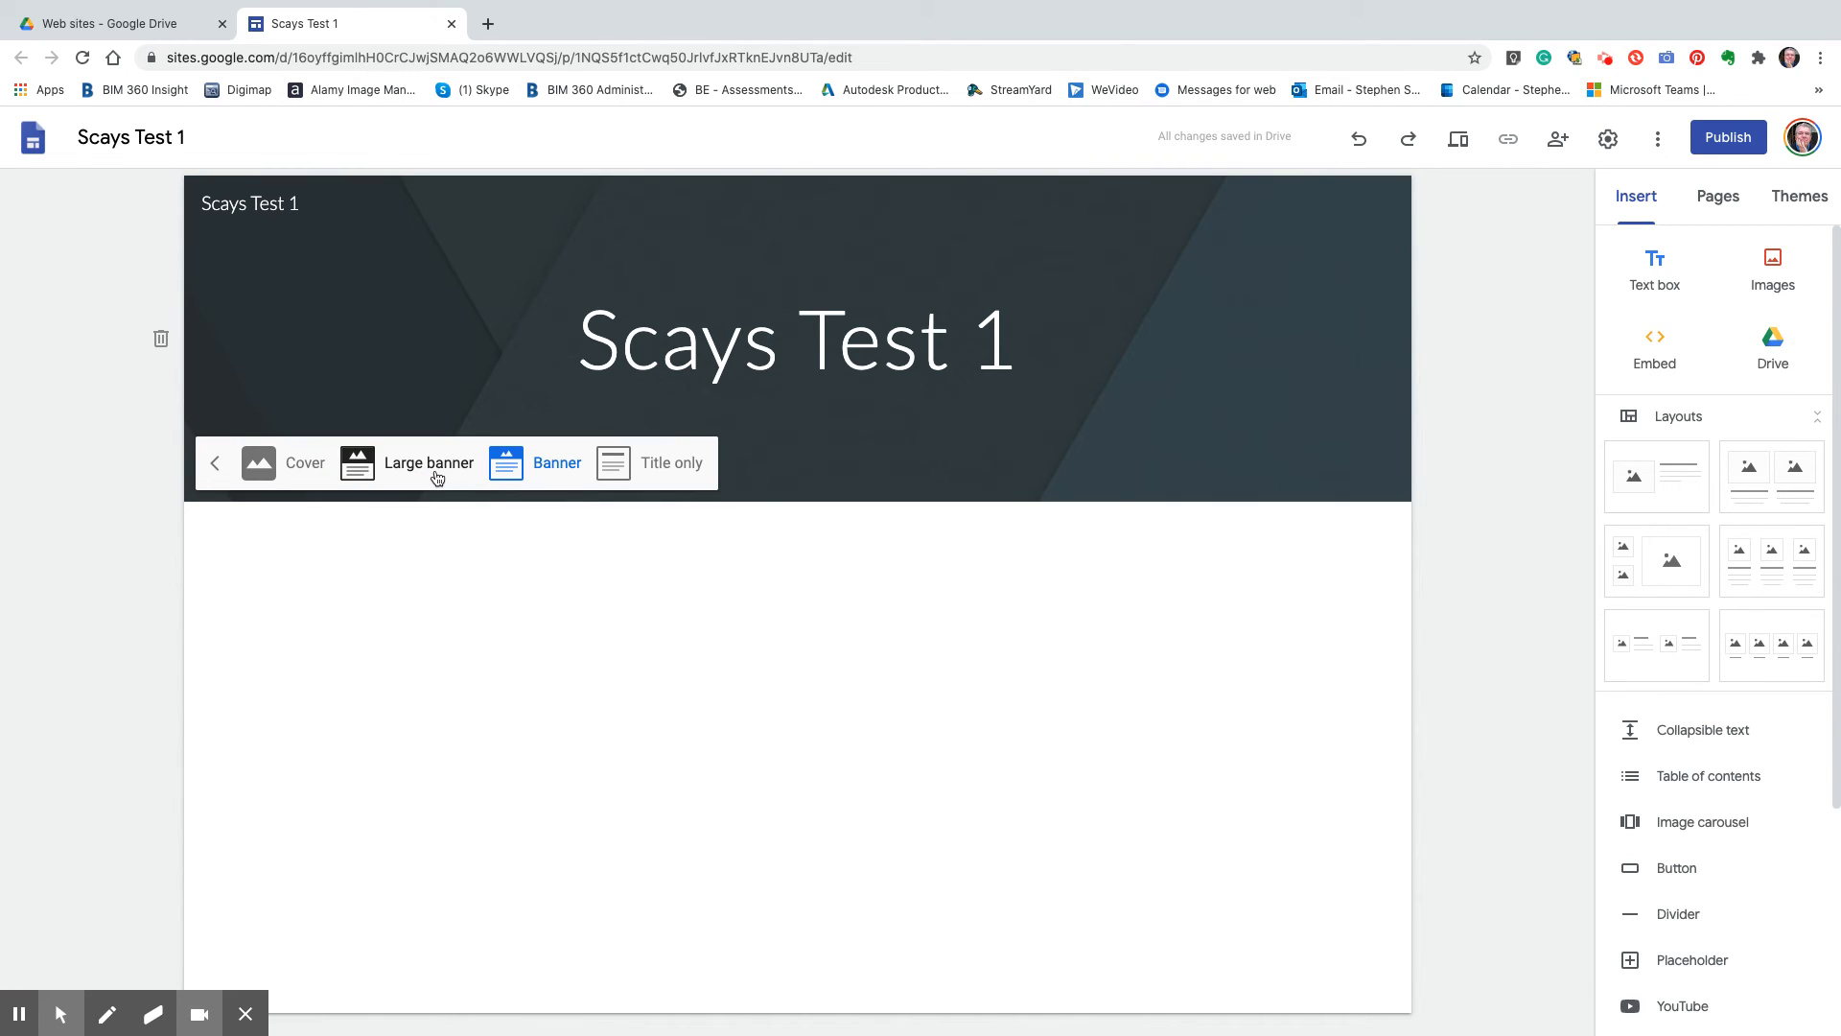
left_click(611, 470)
left_click(510, 303)
left_click(343, 470)
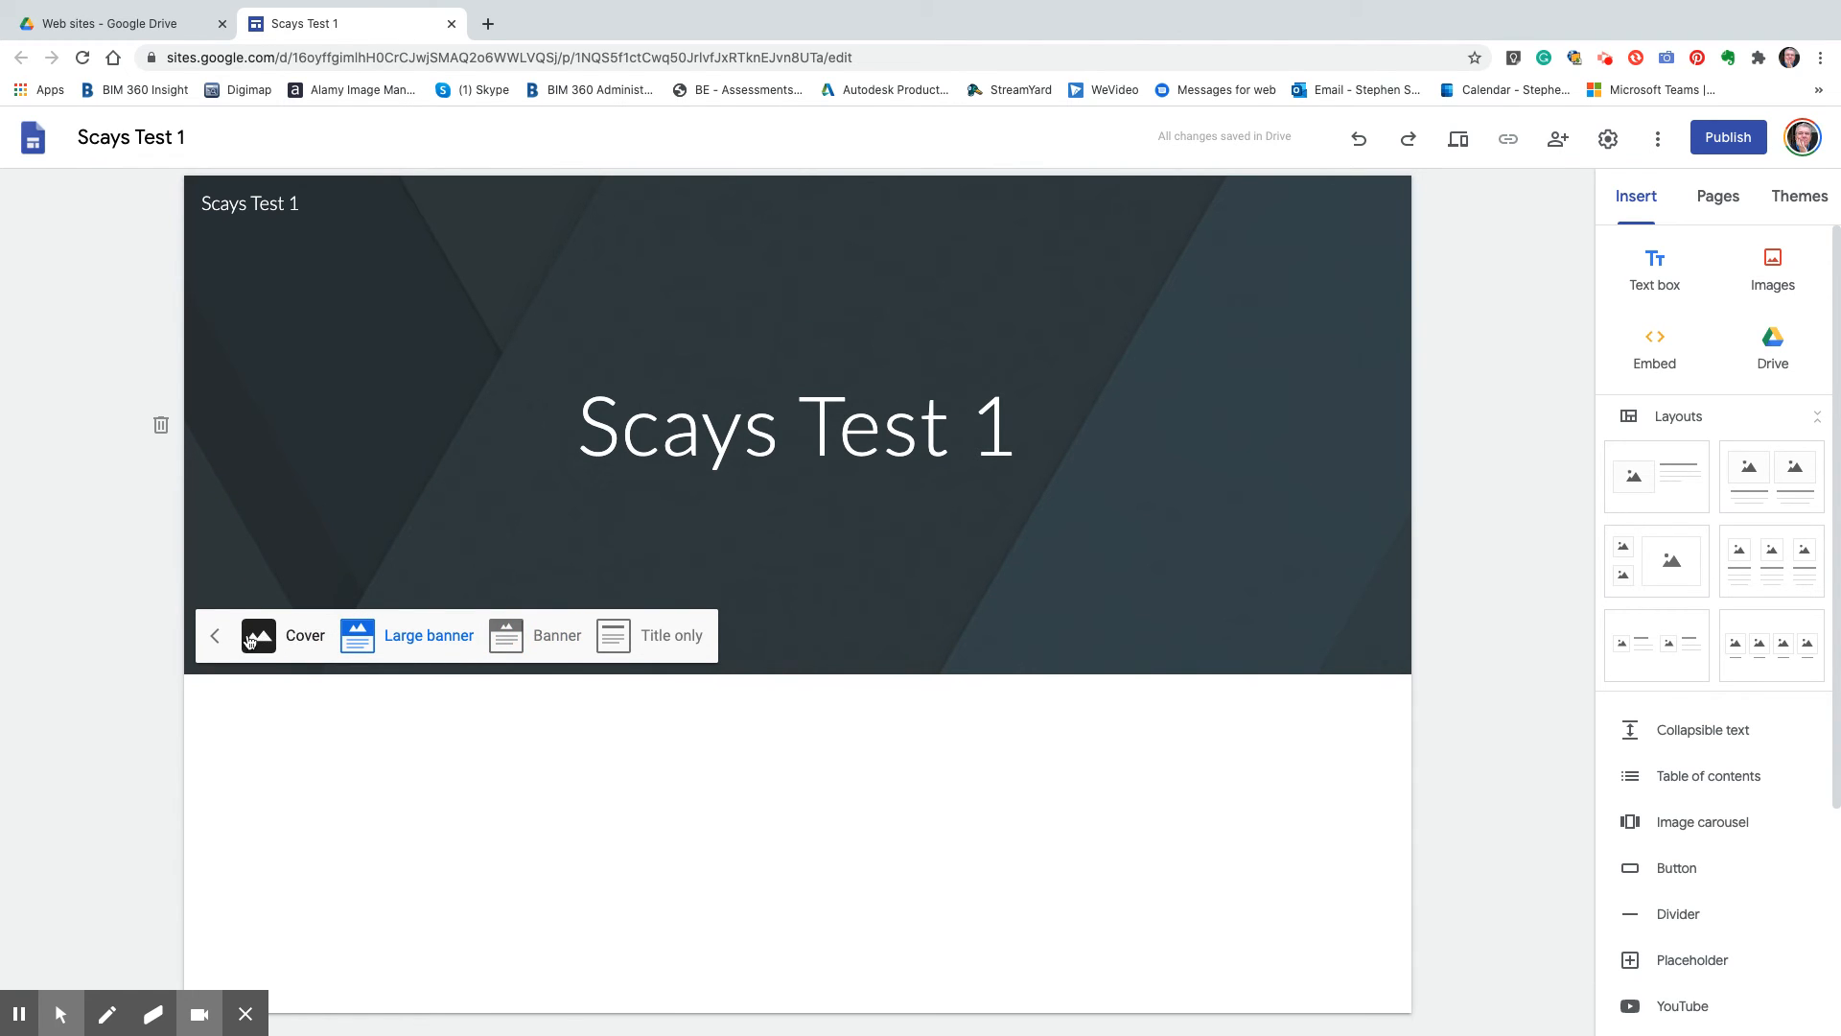
left_click(255, 650)
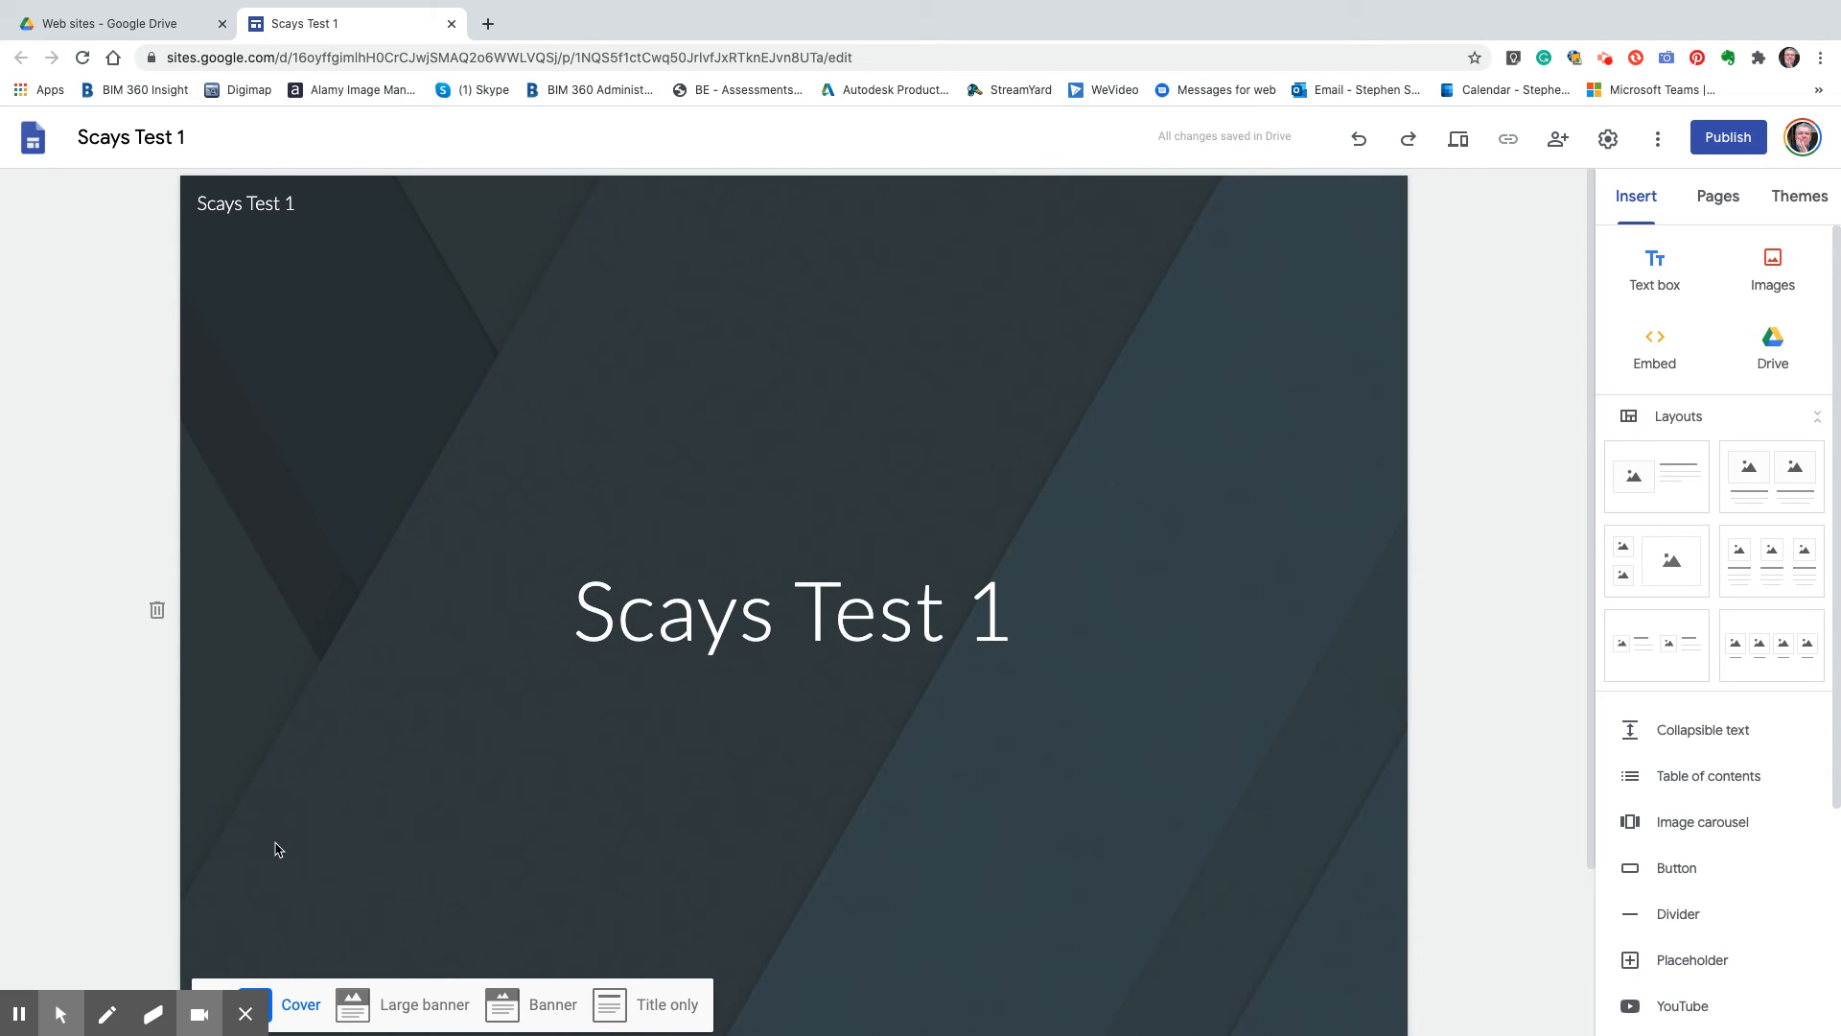
left_click(503, 1009)
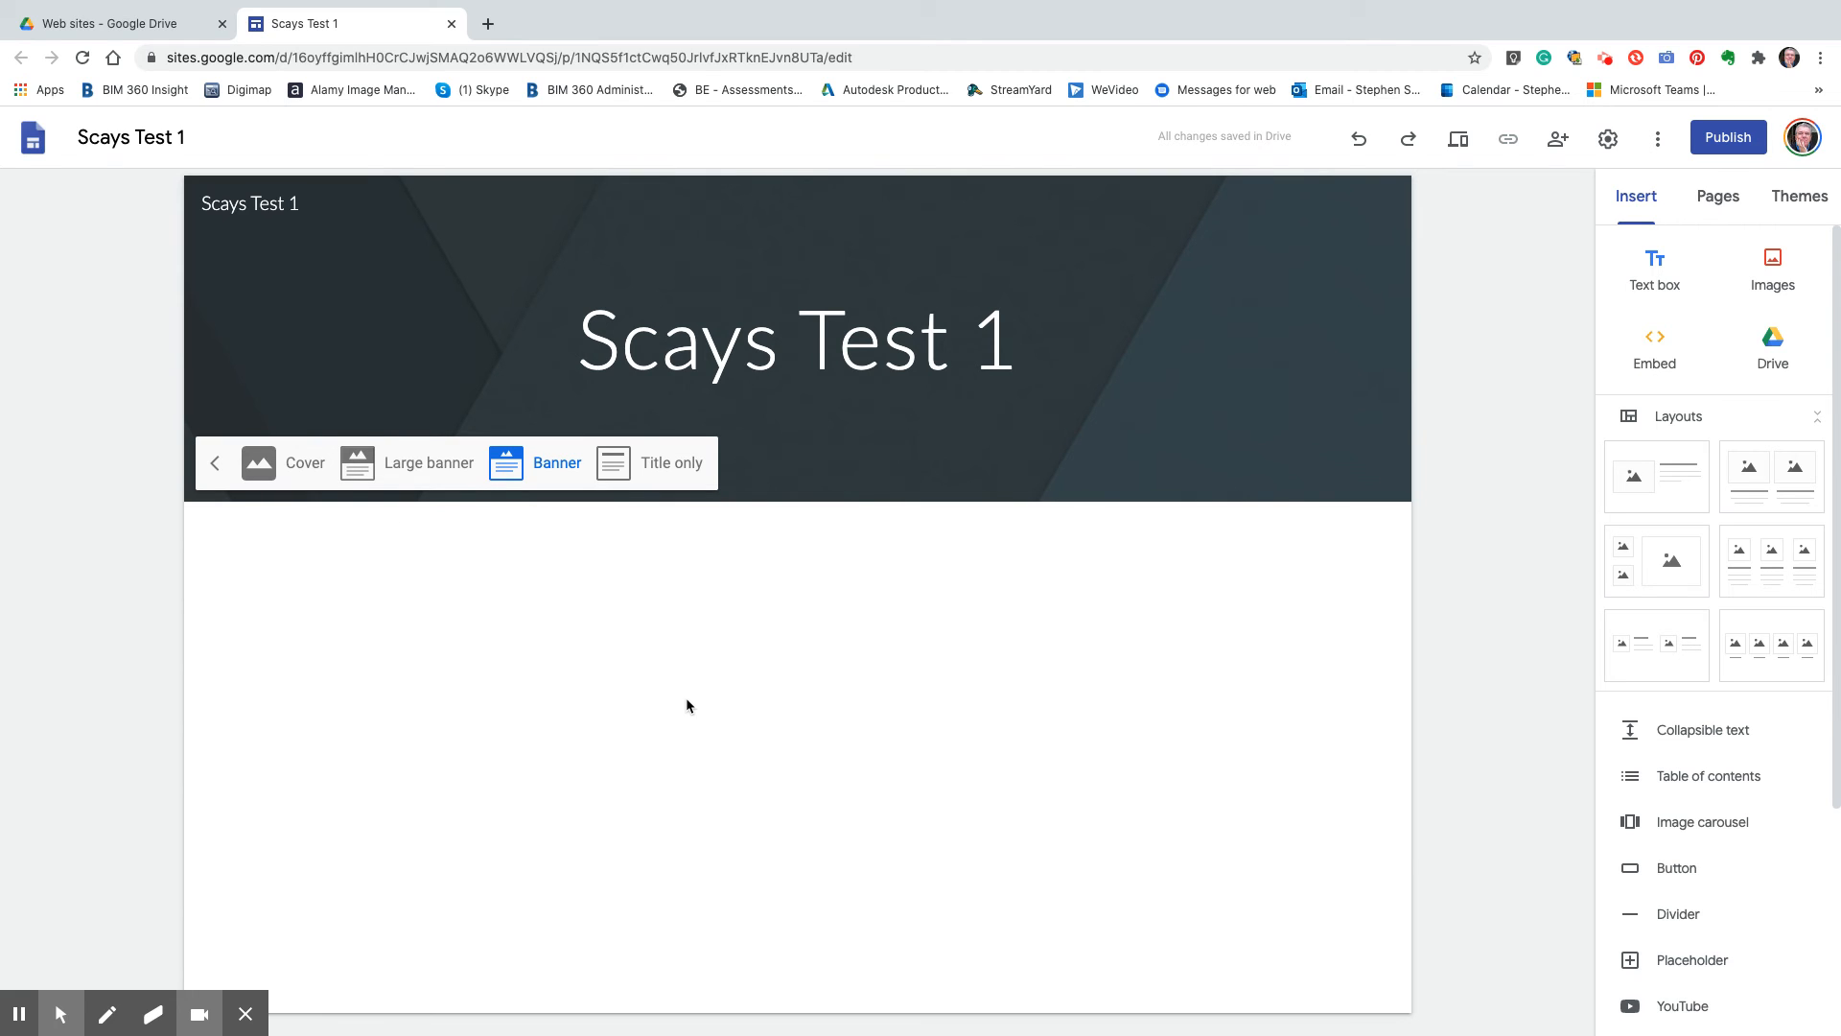
Replace the header image with the bright gallery photo of a laptop on a desk, and close the site's browser tab
mouse_move(483, 443)
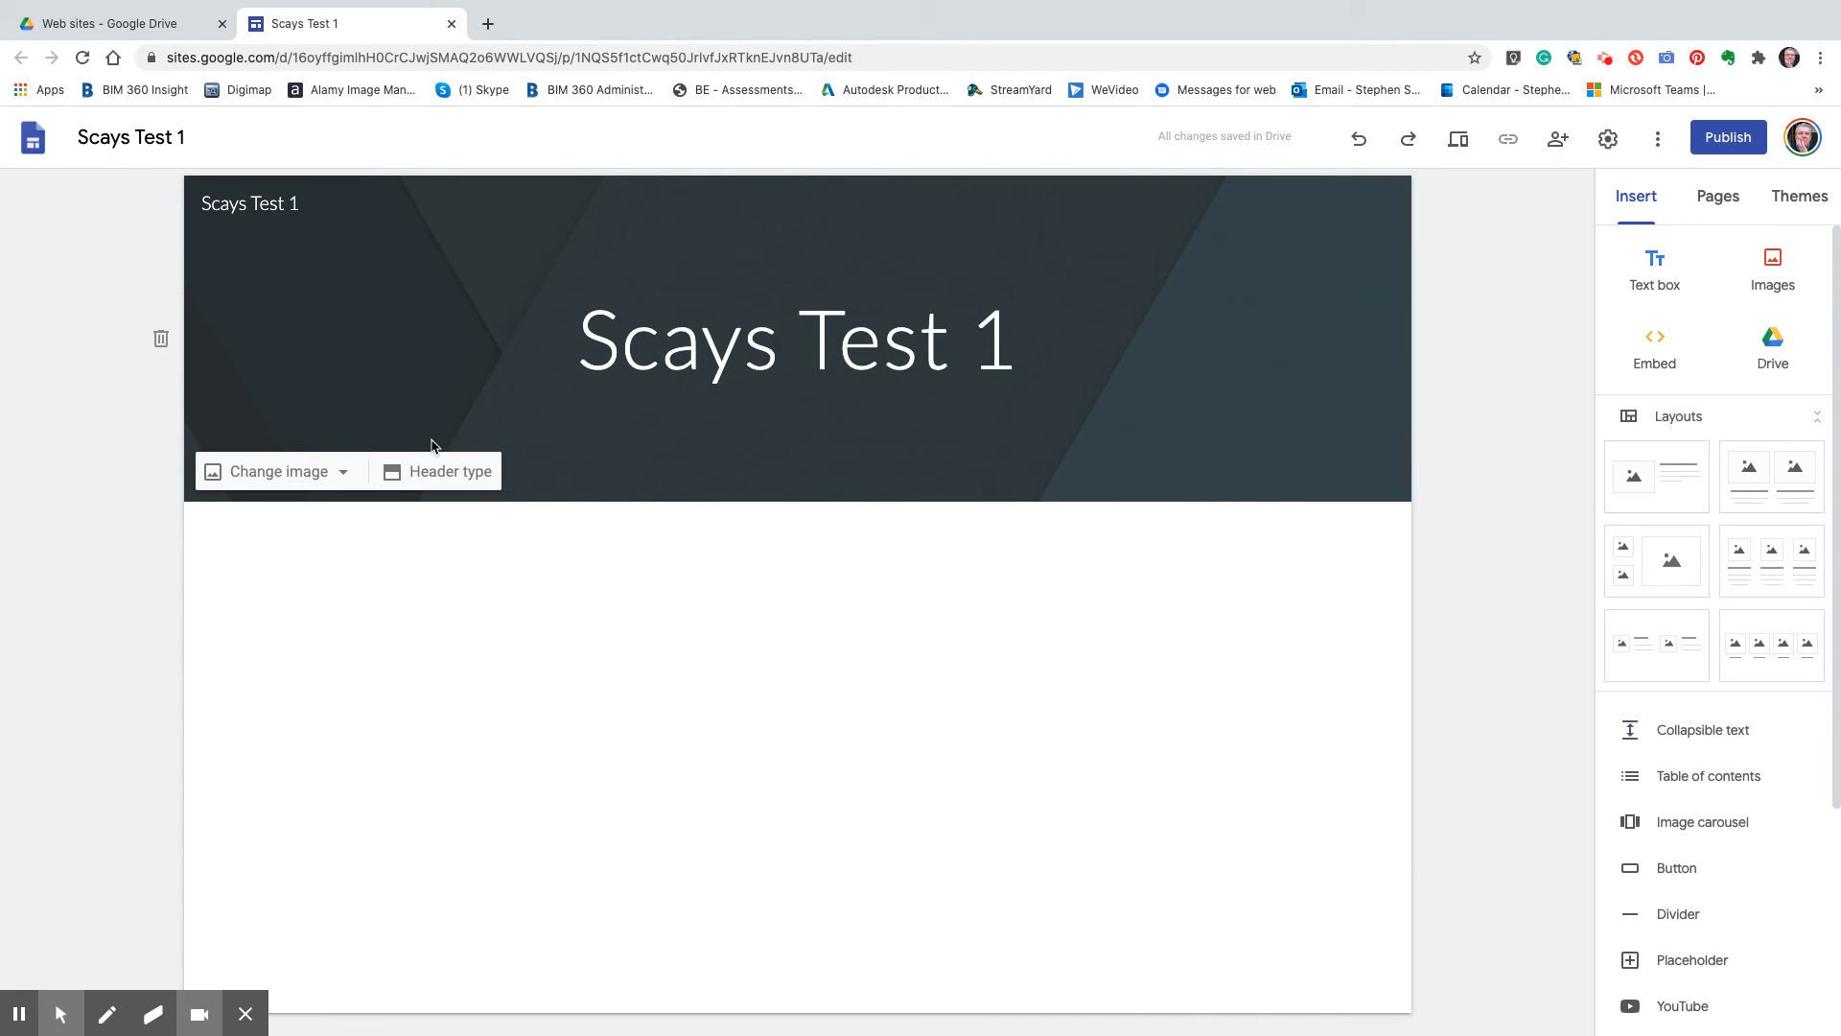
left_click(254, 477)
left_click(271, 575)
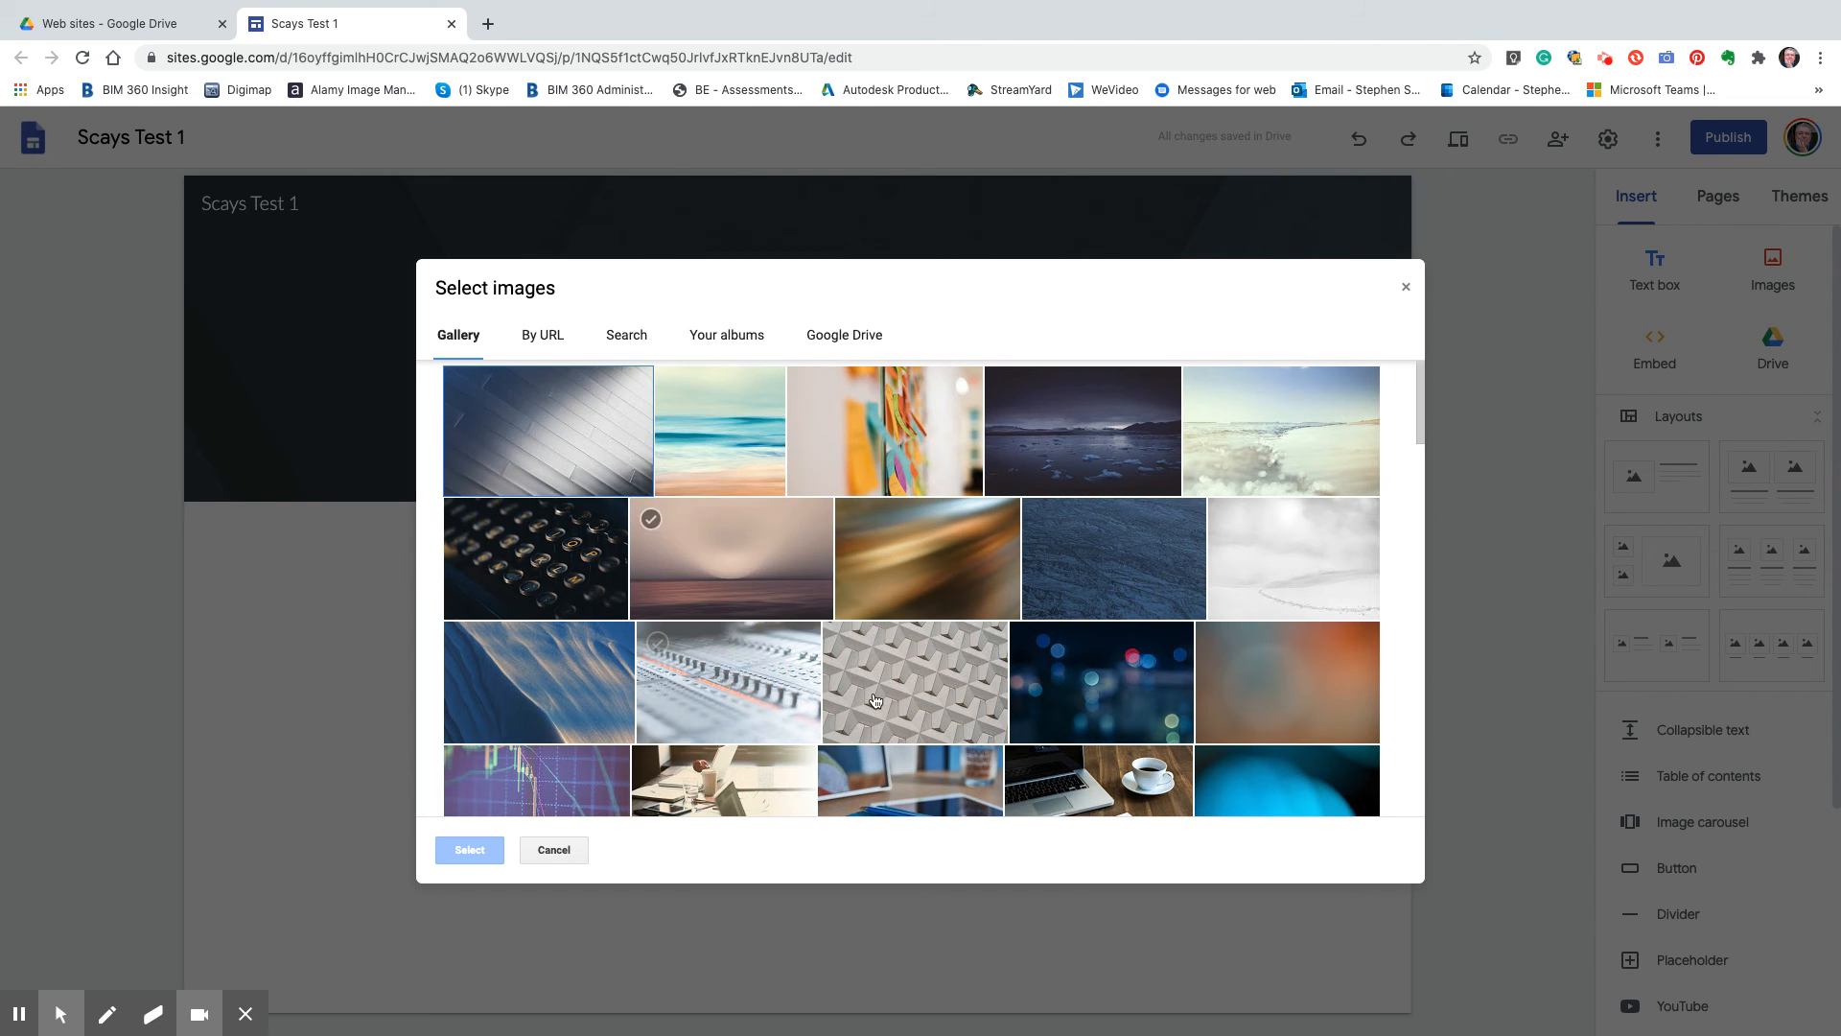
scroll(965, 679, "down", 3)
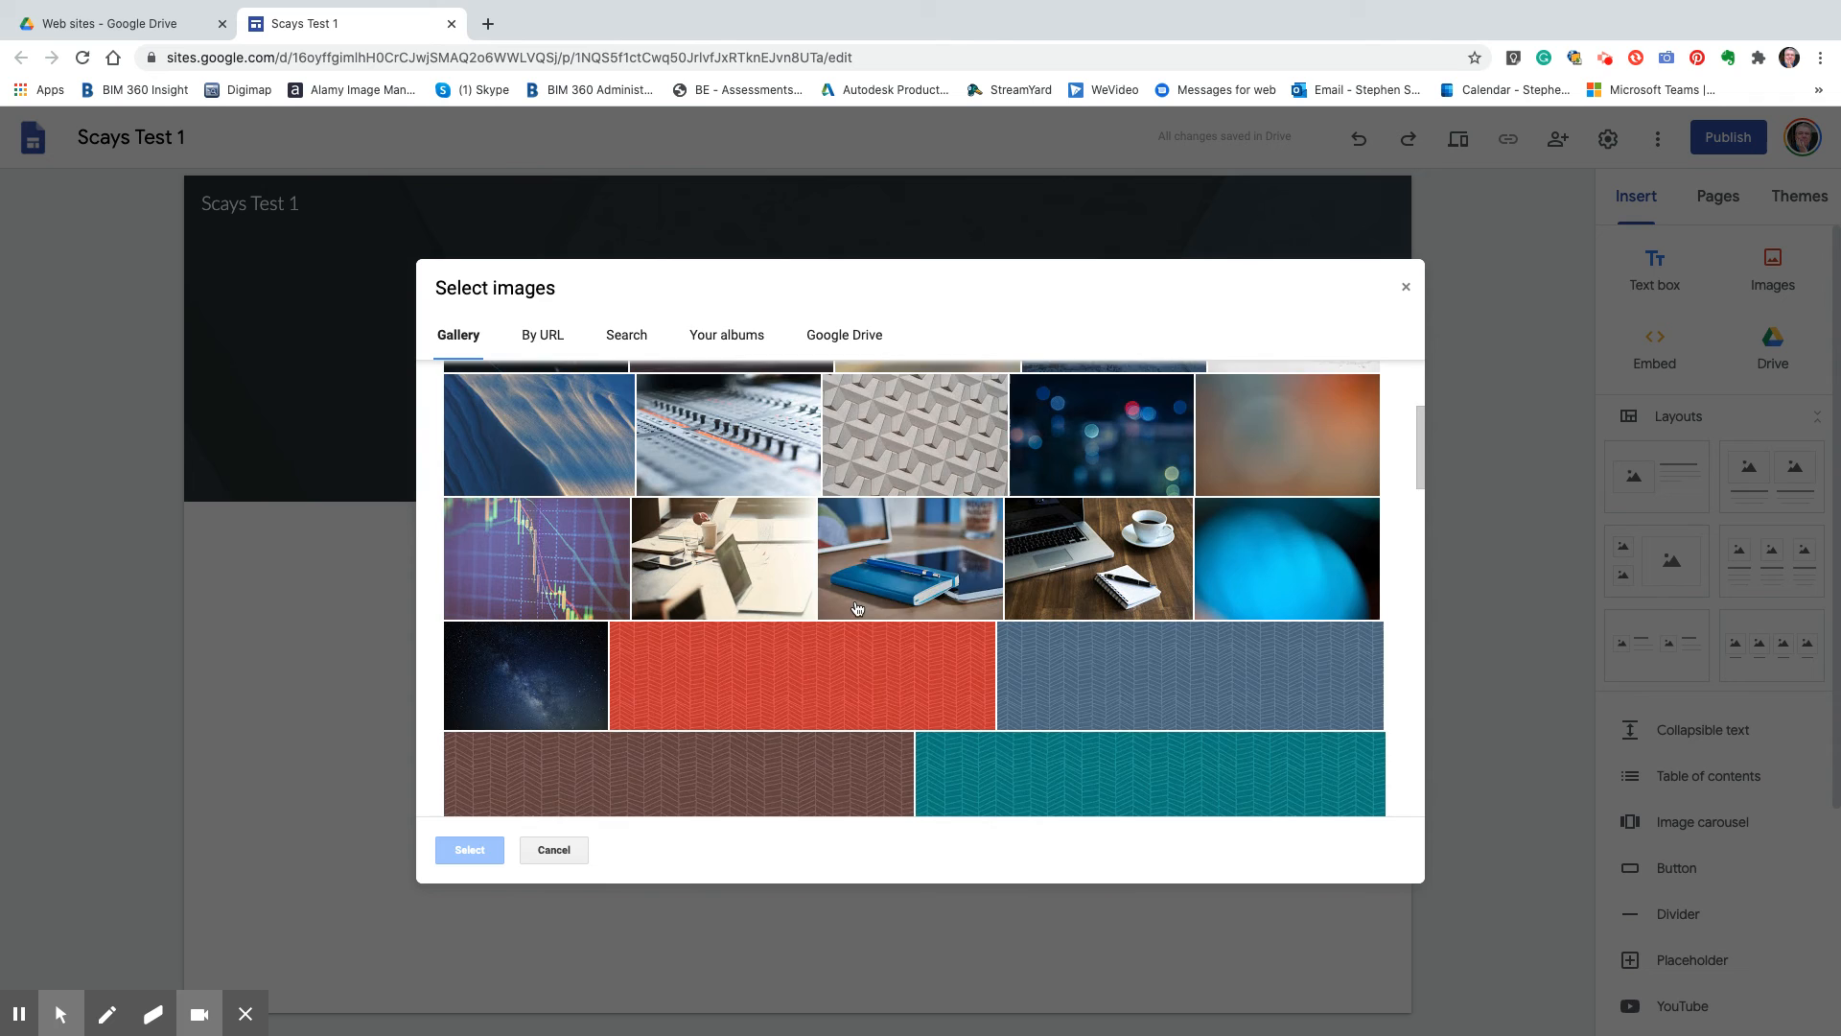
scroll(856, 608, "up", 1)
left_click(732, 497)
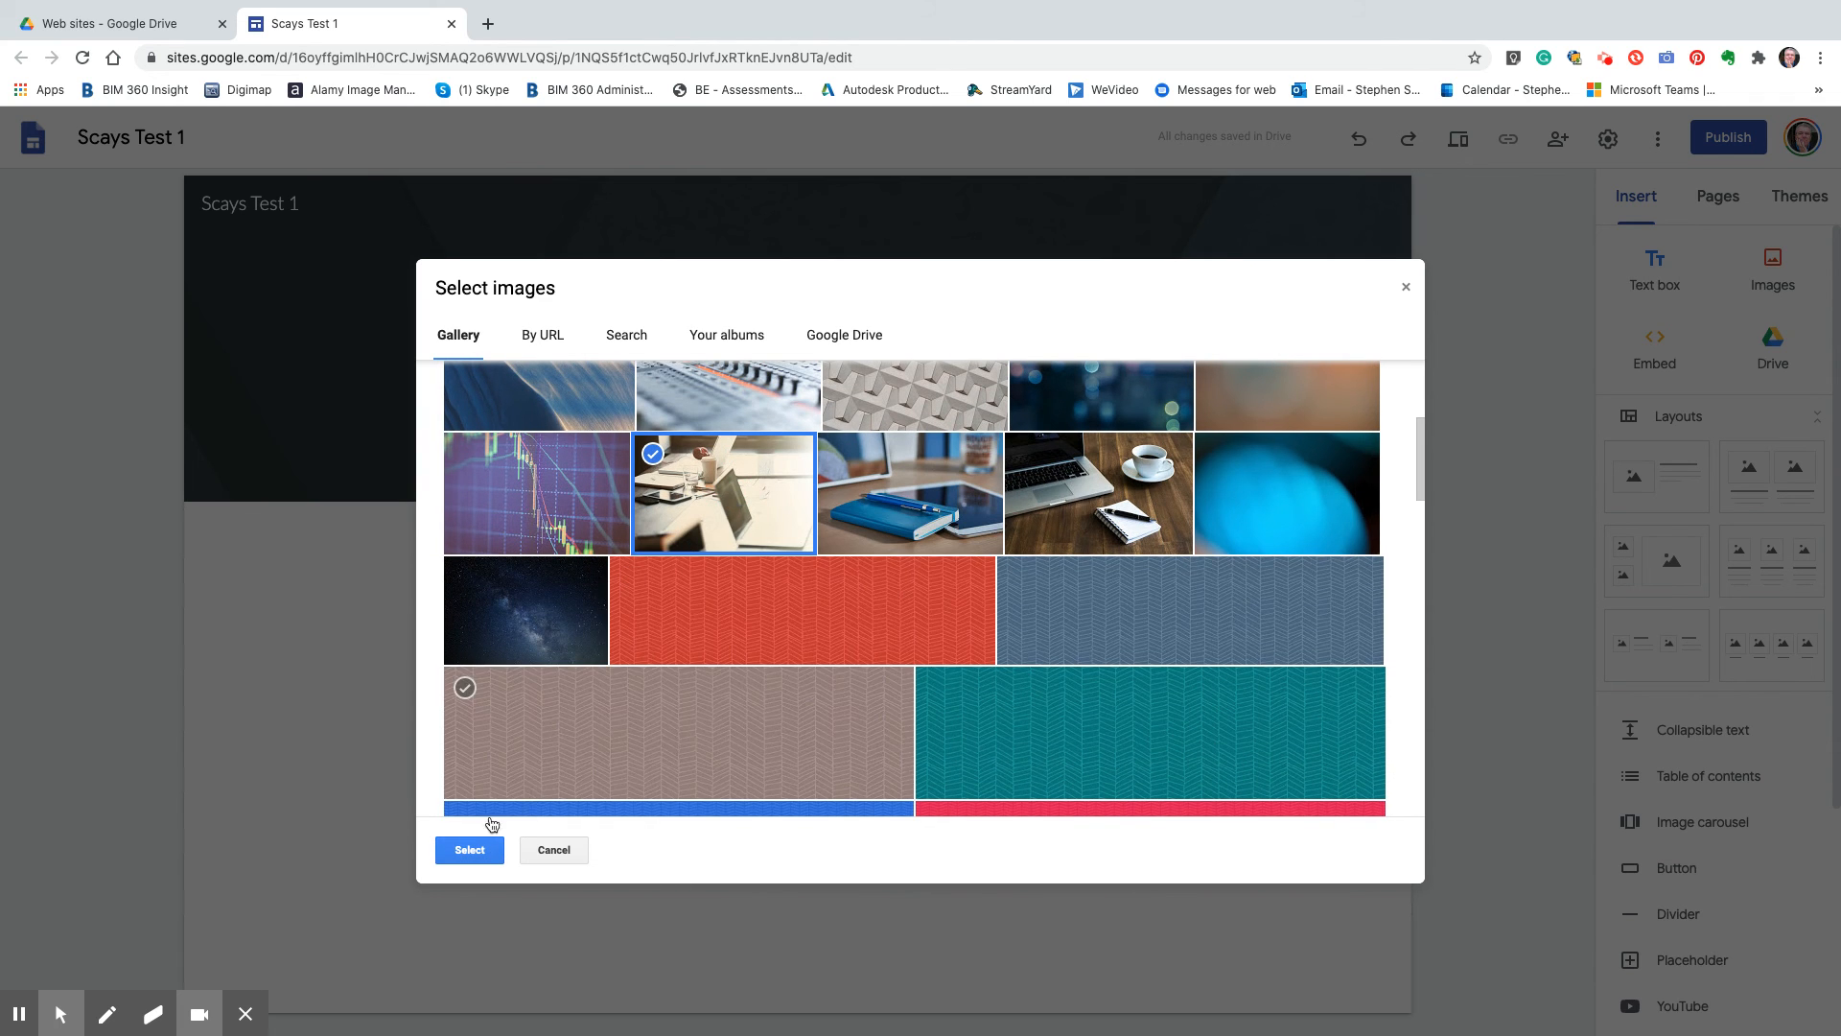
left_click(469, 849)
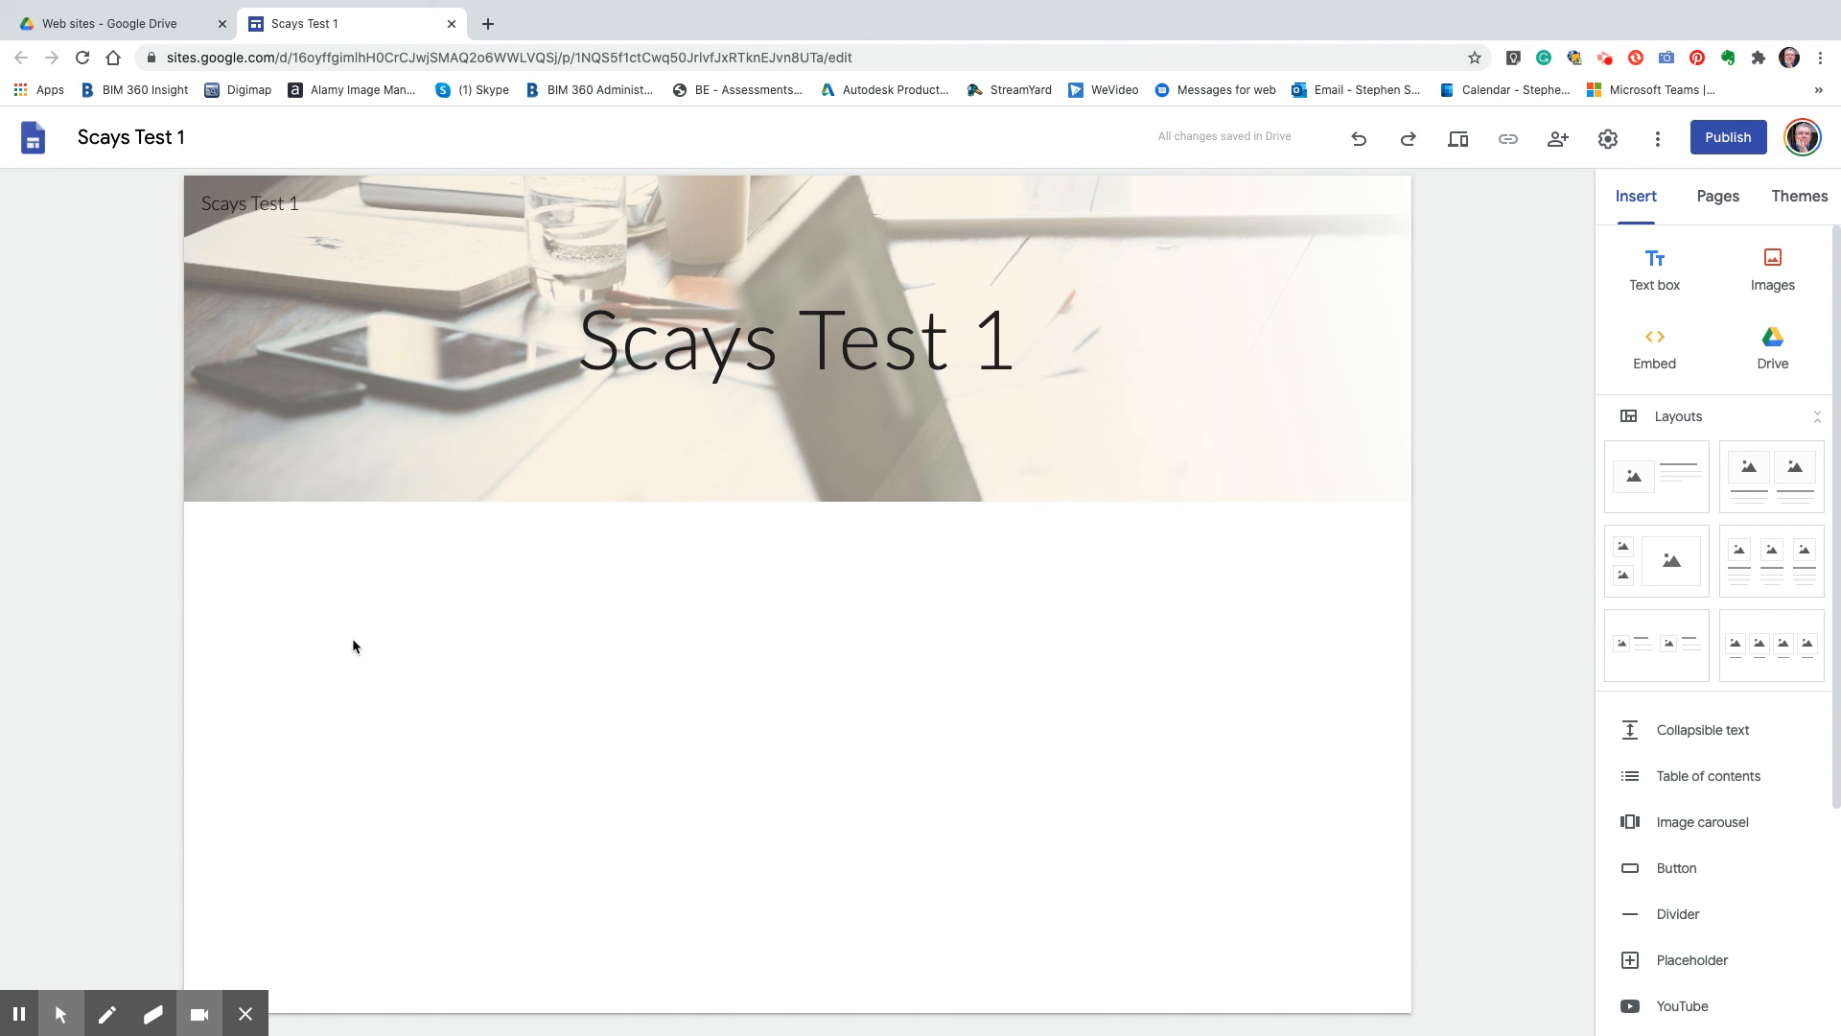
left_click(452, 24)
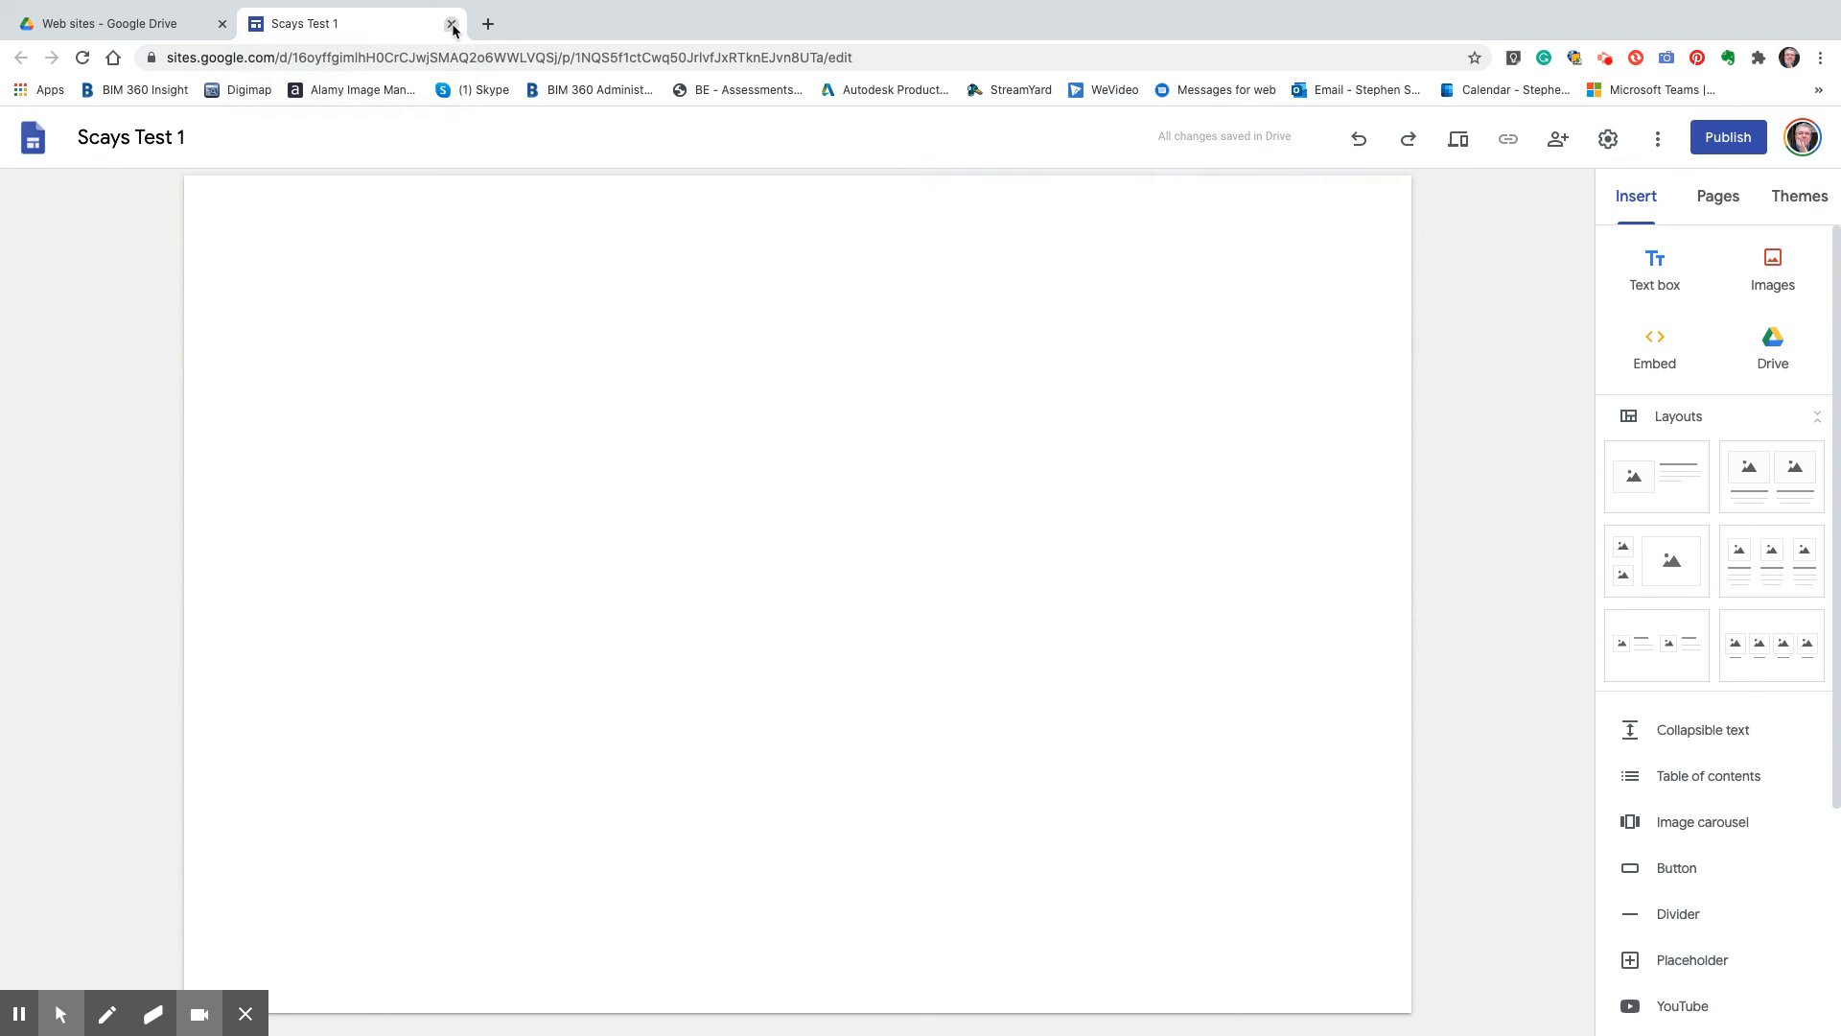